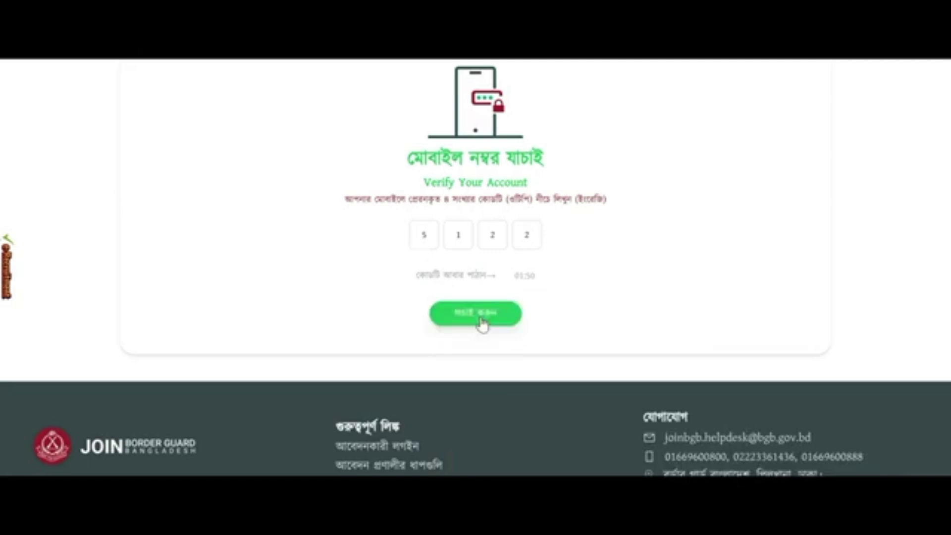
Step: Submit the 4-digit mobile verification code to create the account
left_click(482, 318)
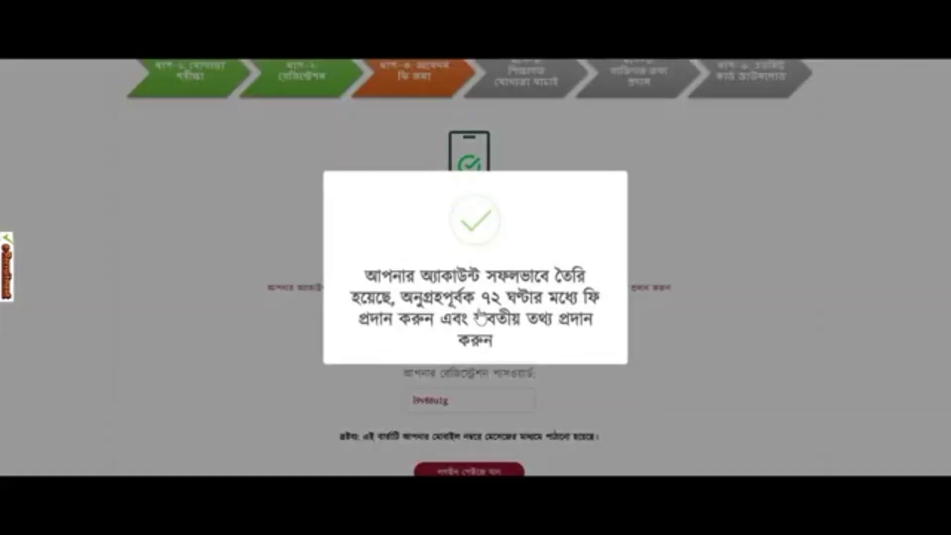
Step: Dismiss the success message and log in with the issued registration ID and password
left_click(456, 376)
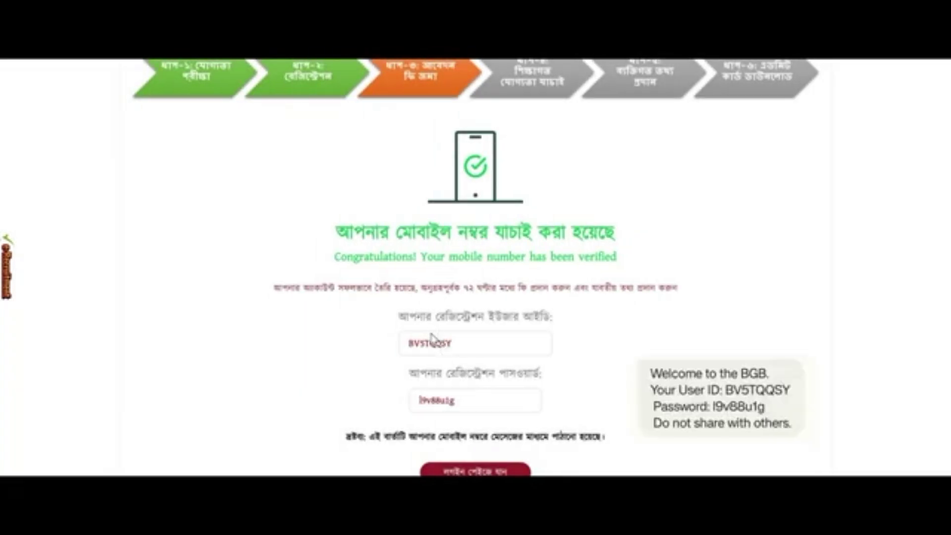
double_click(436, 400)
left_click(475, 469)
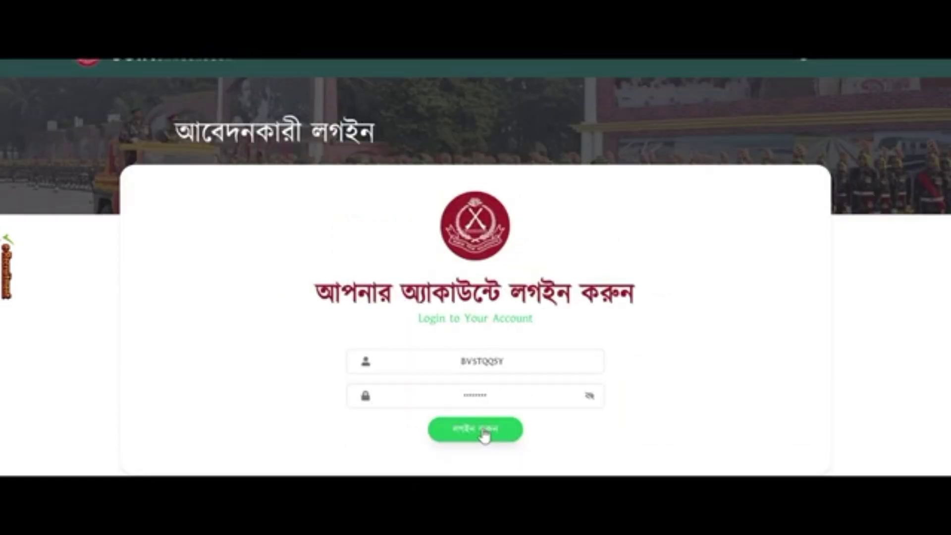
left_click(484, 435)
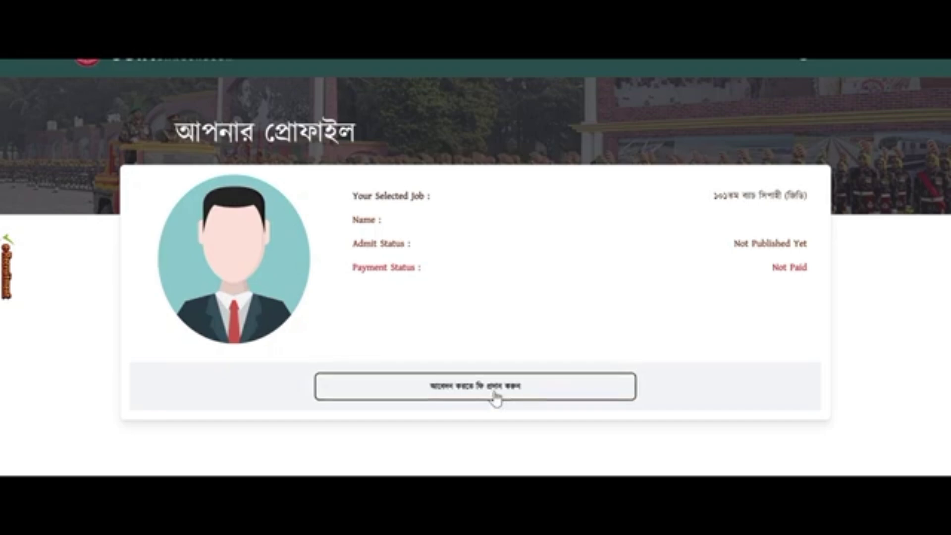
Step: Start the application fee payment and choose bKash to pay BDT 10.00
left_click(496, 396)
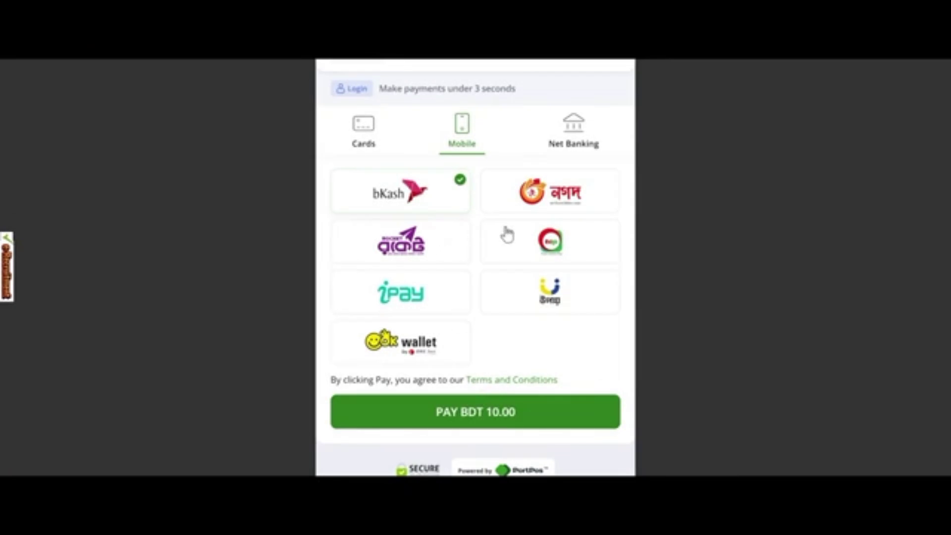
left_click(378, 136)
left_click(470, 137)
left_click(484, 425)
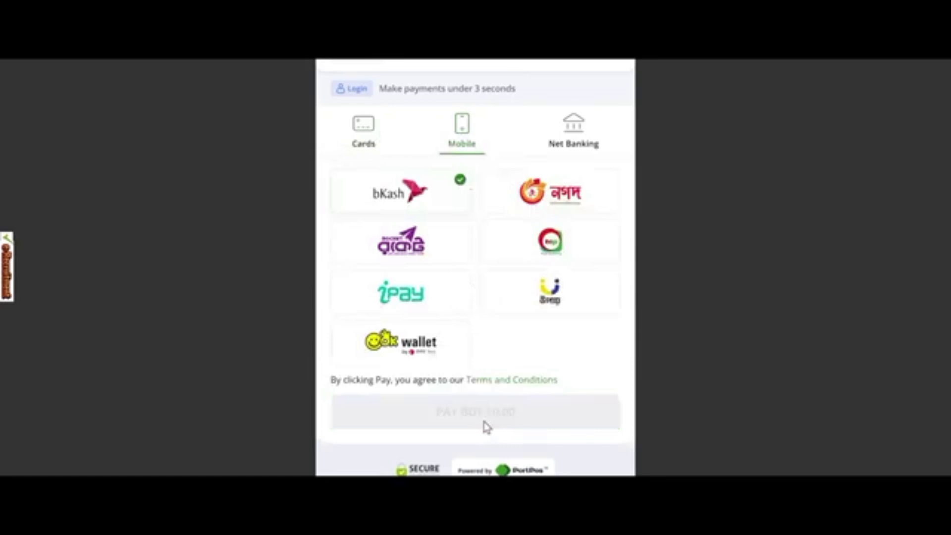
Step: Enter the bKash account number, verification code and PIN to complete the payment
type("0153")
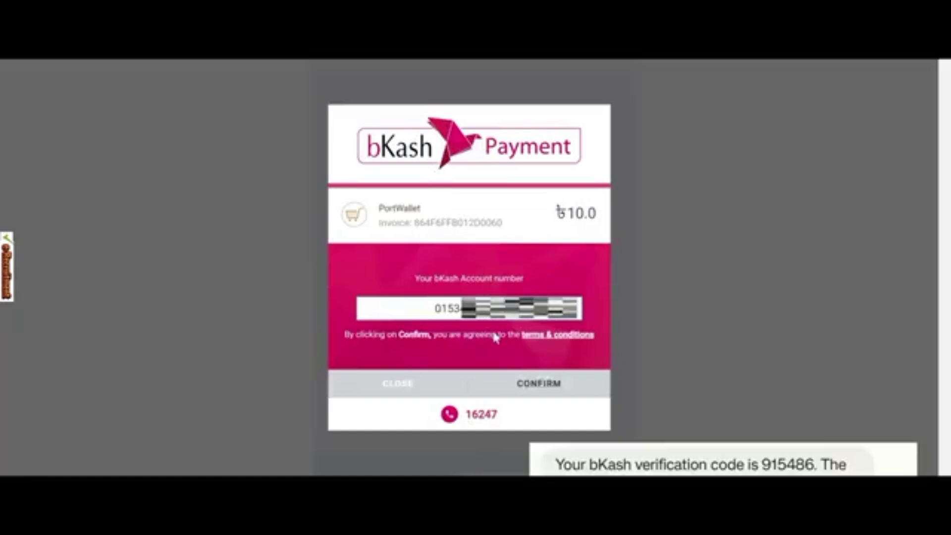
left_click(542, 382)
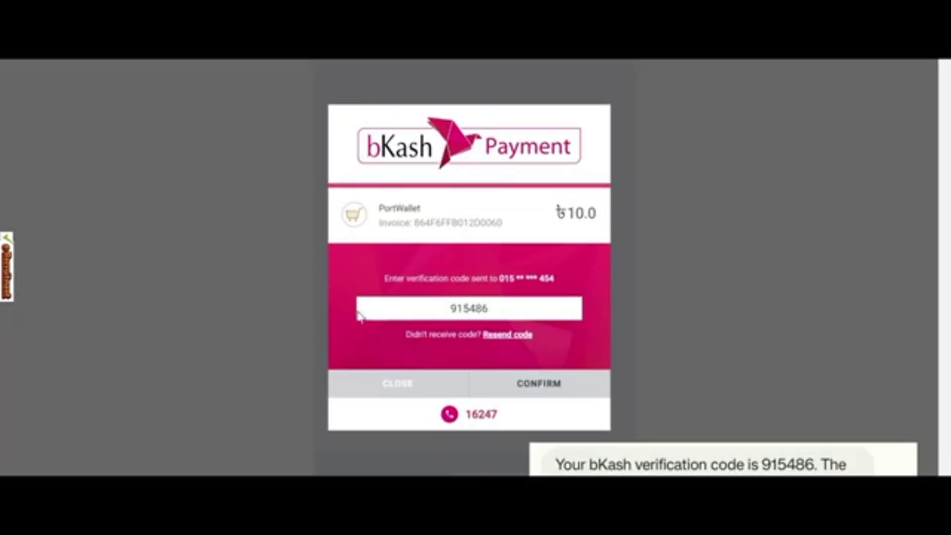
left_click(539, 391)
type("*****")
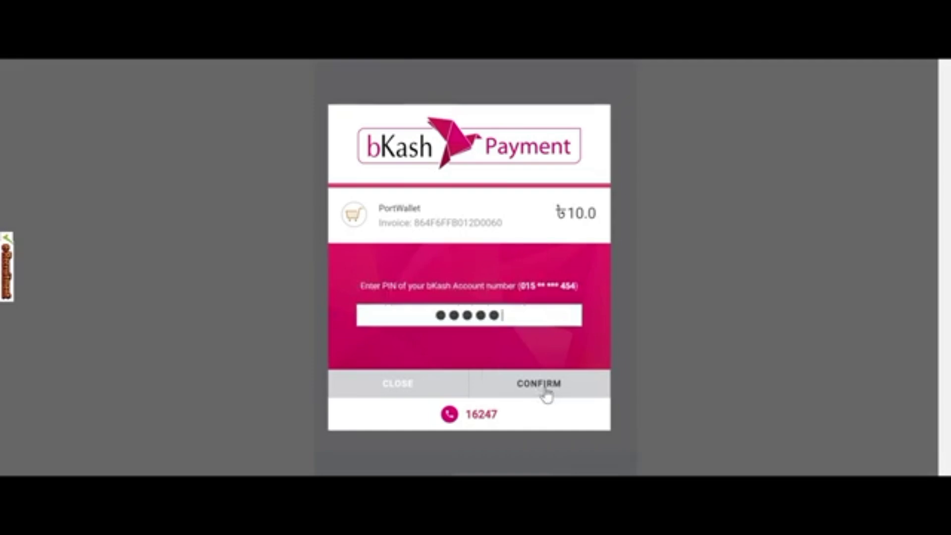
left_click(541, 394)
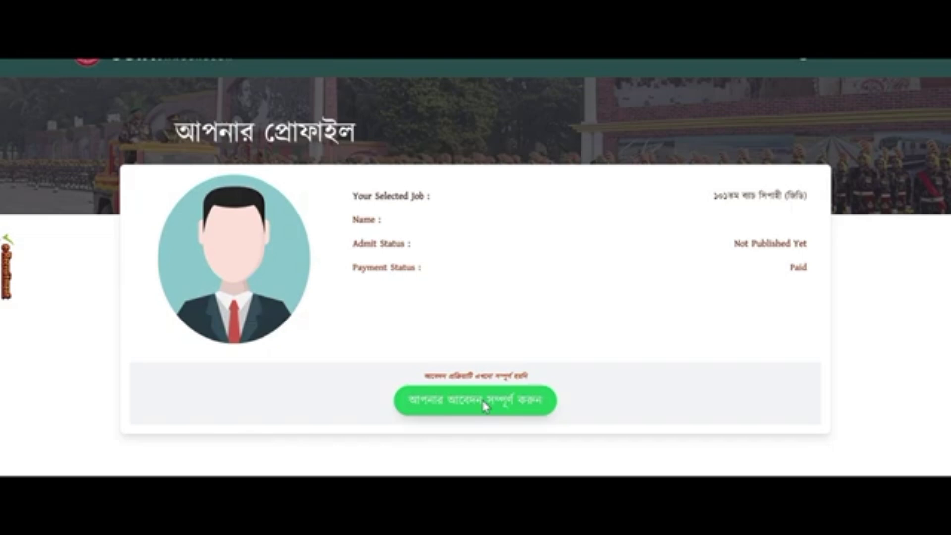
Step: Set both SSC and HSC boards to যশোর, SSC year ২০১৮, and choose the HSC exam year
left_click(485, 404)
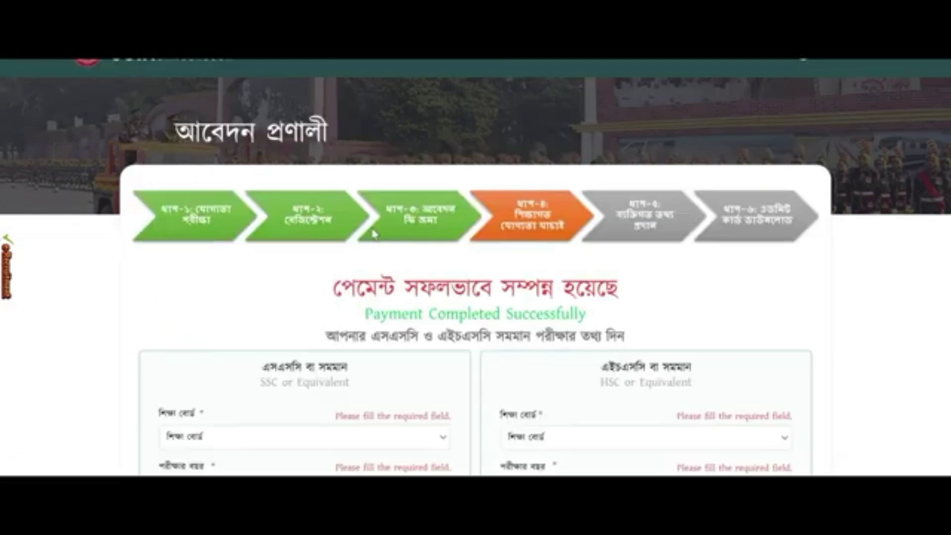
scroll(533, 234, "down", 5)
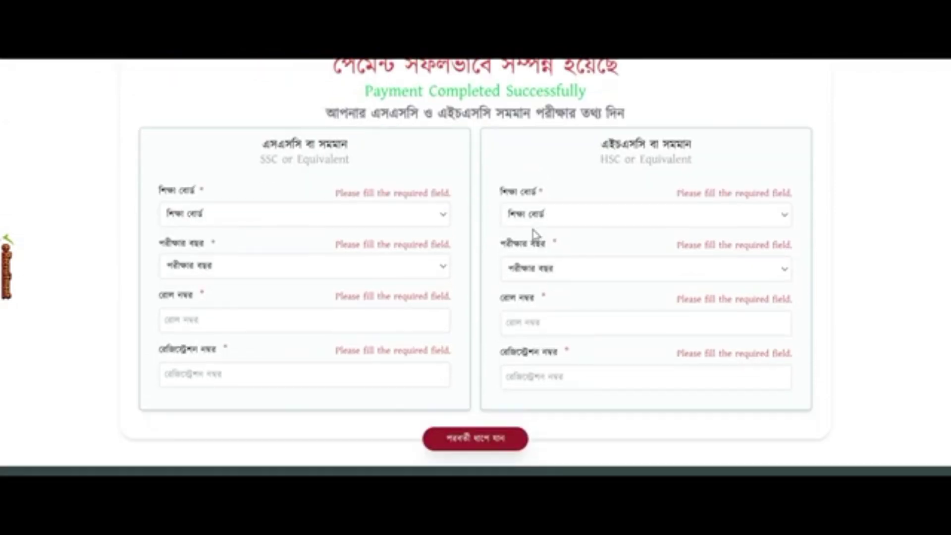
left_click(415, 218)
left_click(334, 278)
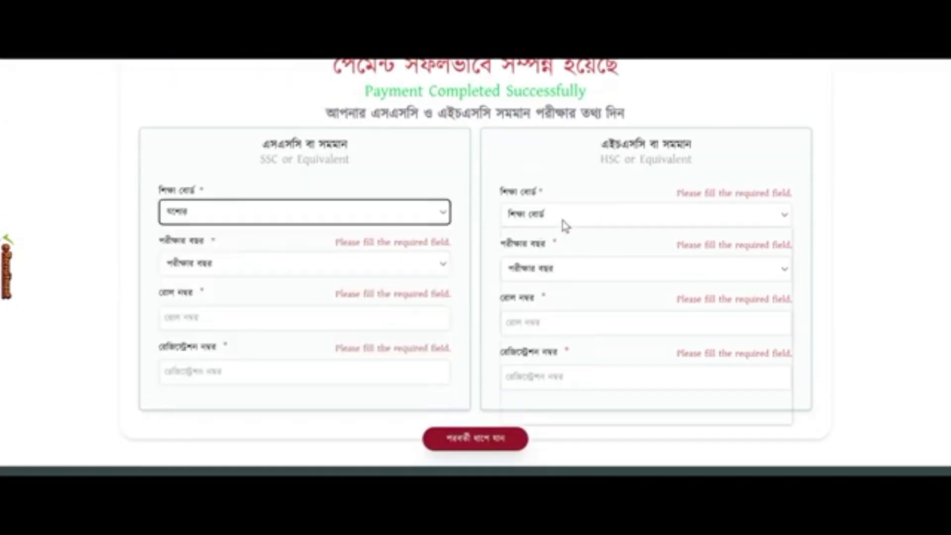
left_click(561, 214)
left_click(544, 279)
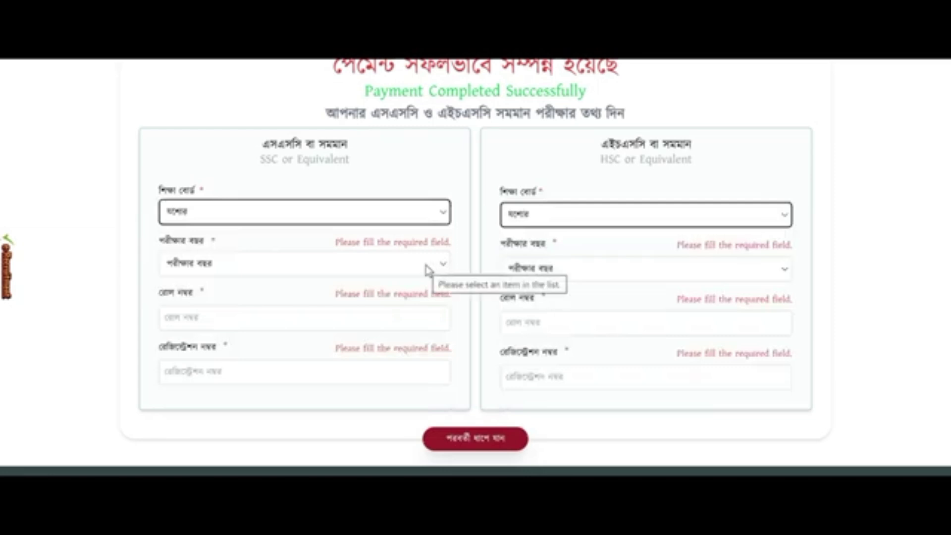
left_click(425, 268)
left_click(263, 373)
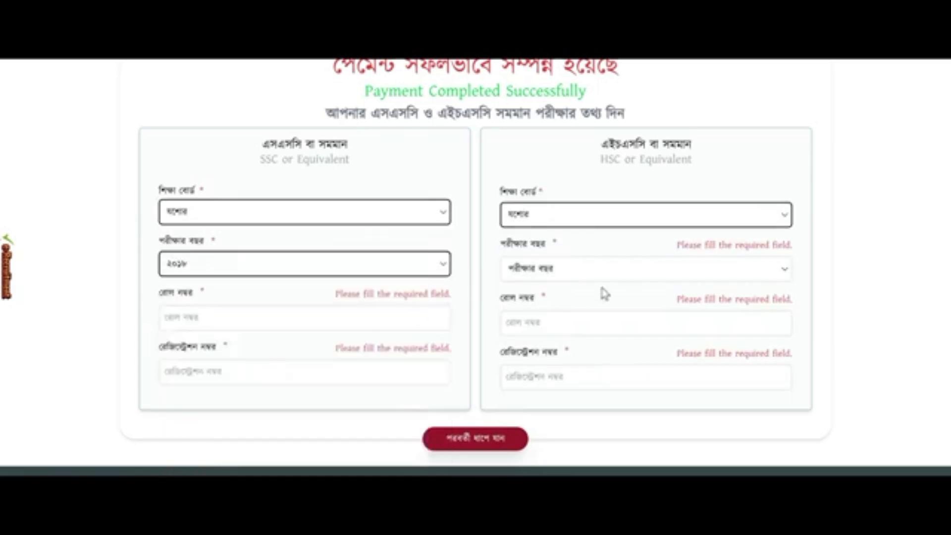
left_click(597, 271)
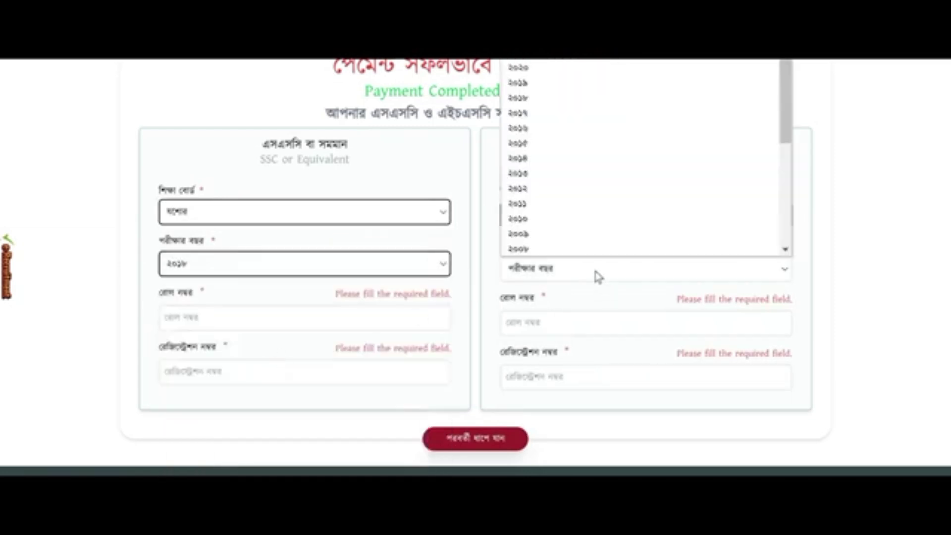
left_click(547, 66)
Step: Enter the SSC and HSC roll and registration numbers and submit them for verification
left_click(307, 317)
left_click(537, 323)
left_click(573, 376)
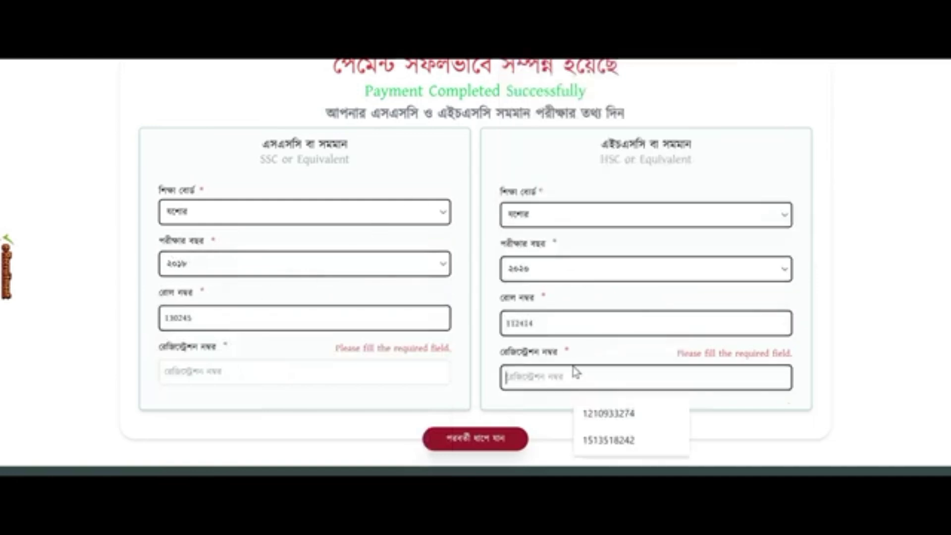
left_click(419, 376)
left_click(267, 434)
left_click(473, 435)
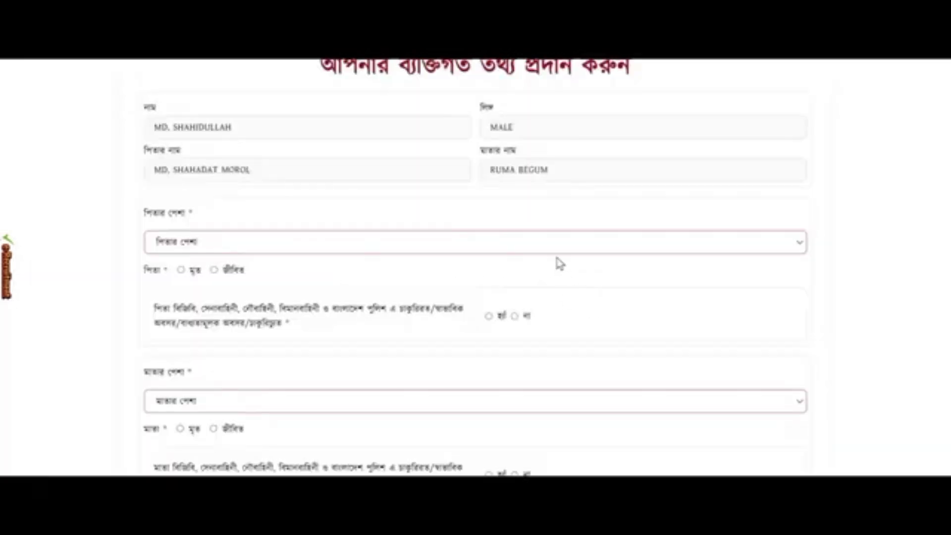
Step: Set father's profession শিক্ষক and mother's গৃহিণী, both alive, mother not in service
left_click(554, 248)
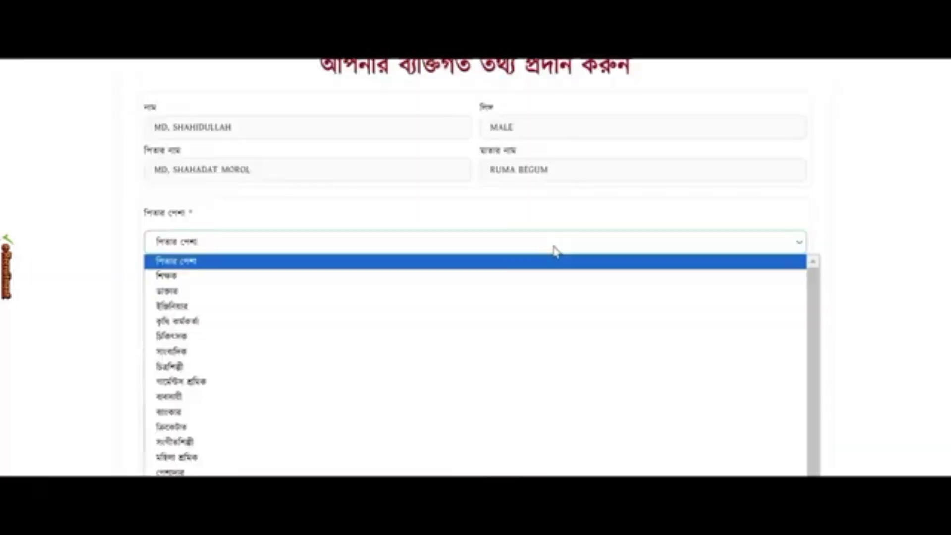
left_click(529, 278)
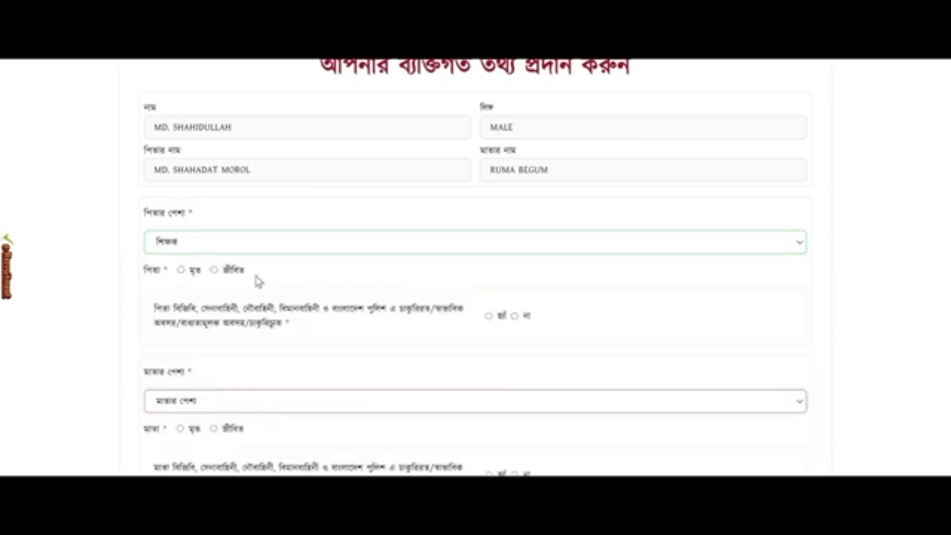
left_click(215, 270)
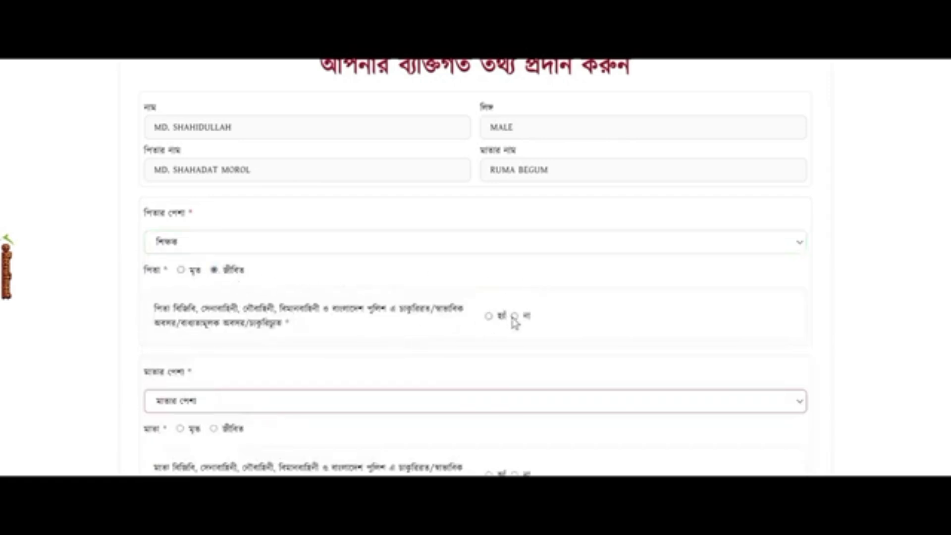
scroll(403, 361, "down", 2)
left_click(329, 327)
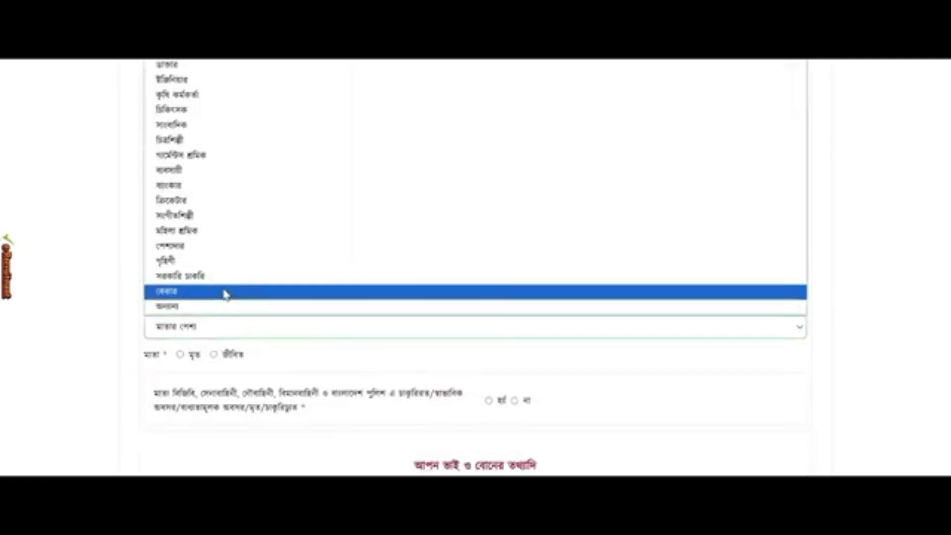
left_click(218, 260)
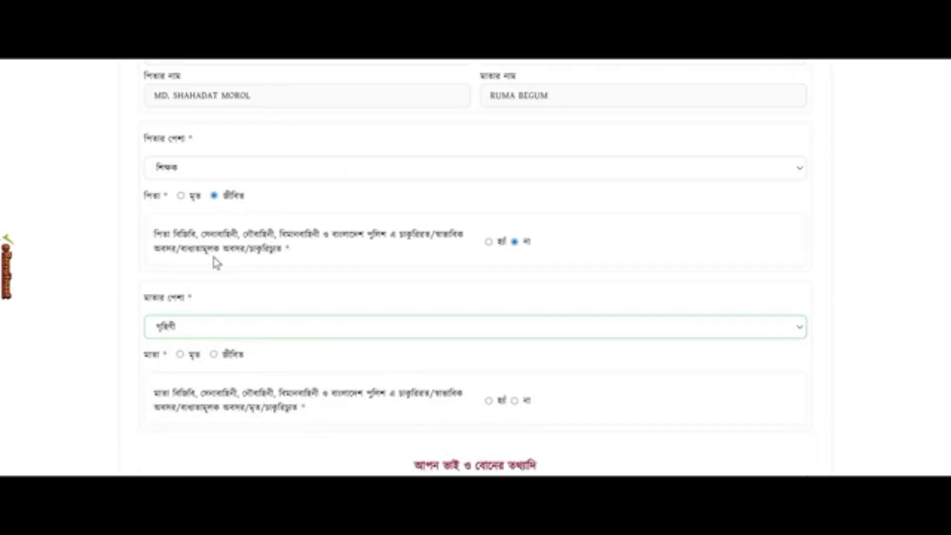
left_click(214, 354)
scroll(483, 359, "down", 2)
left_click(515, 327)
scroll(379, 433, "down", 4)
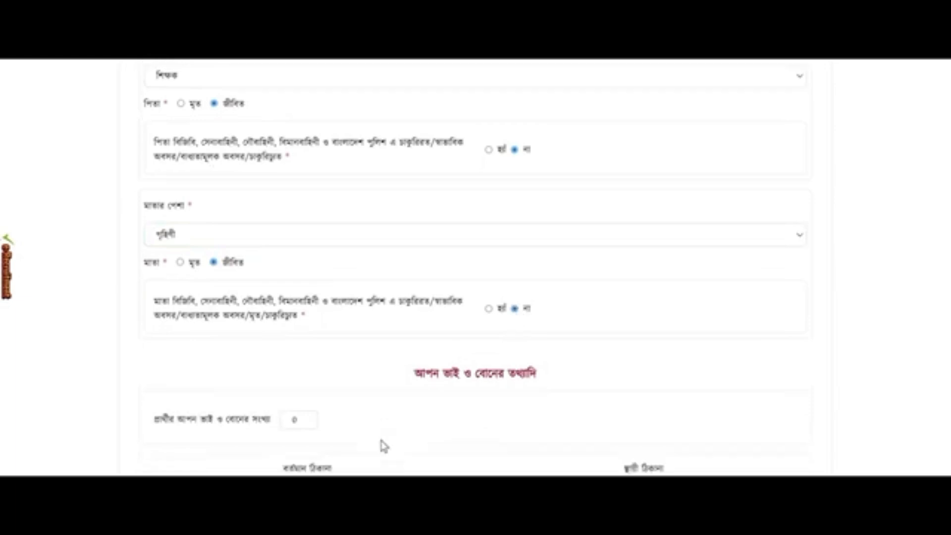
Step: Set the sibling count to 1, enter the sibling's name, and choose occupation পেশাদার
left_click(299, 288)
key("BackSpace")
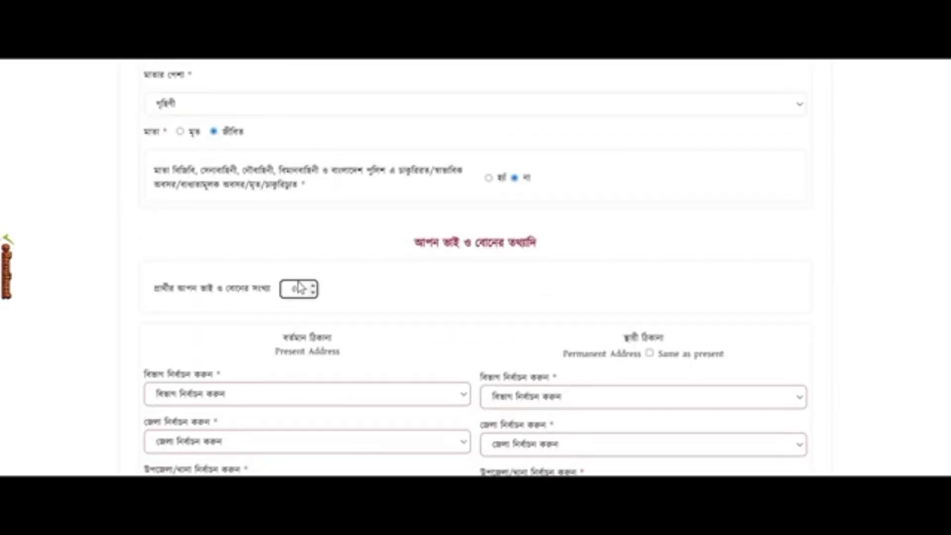
type("1")
key("Tab")
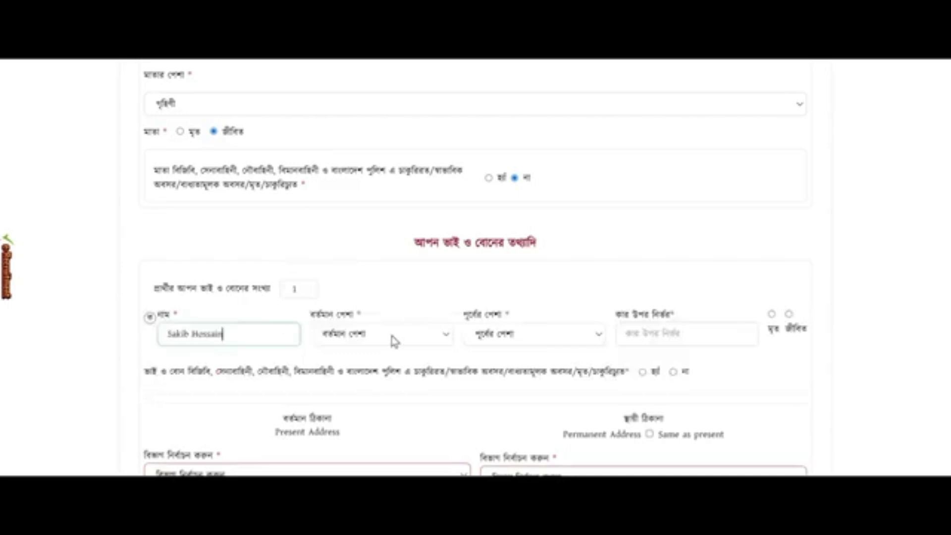
left_click(391, 334)
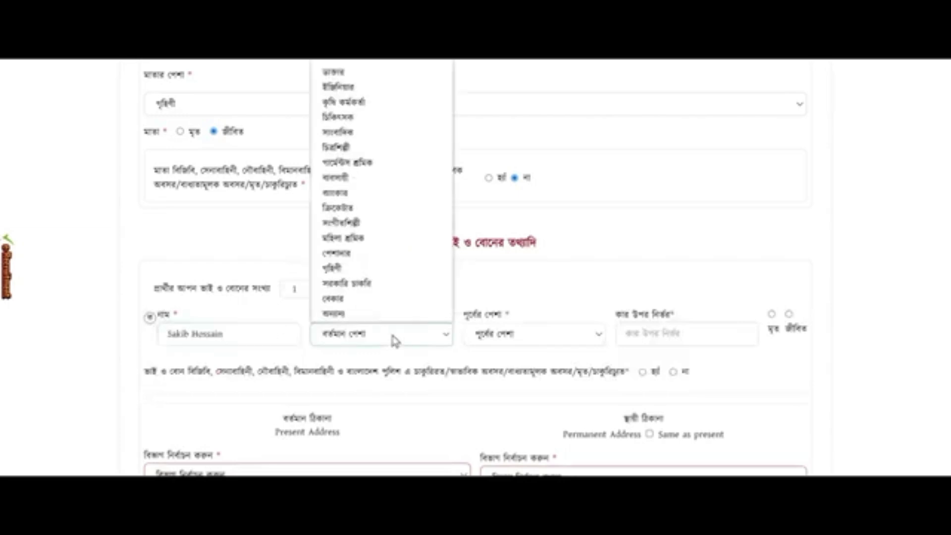
left_click(397, 258)
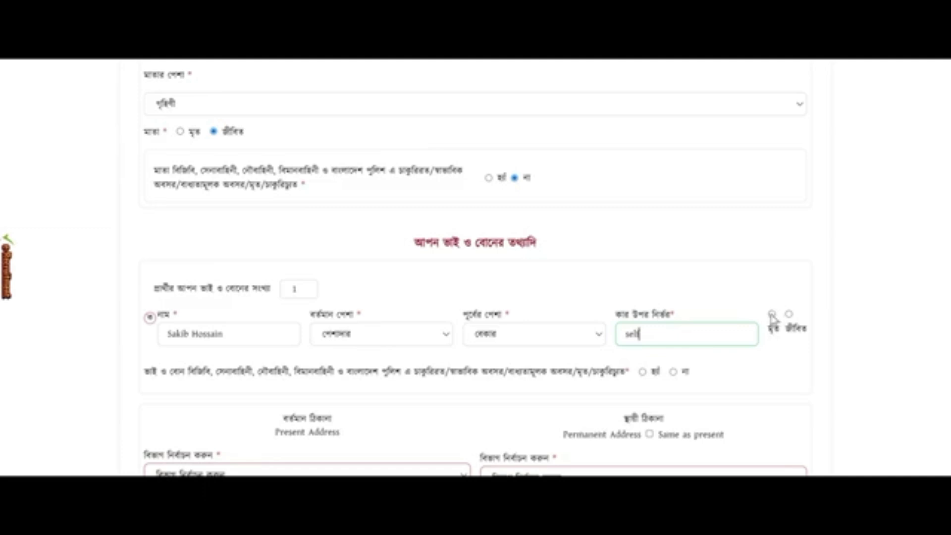
Step: Mark the sibling alive and serving, with regiment number, rank Major and force RAB
left_click(789, 315)
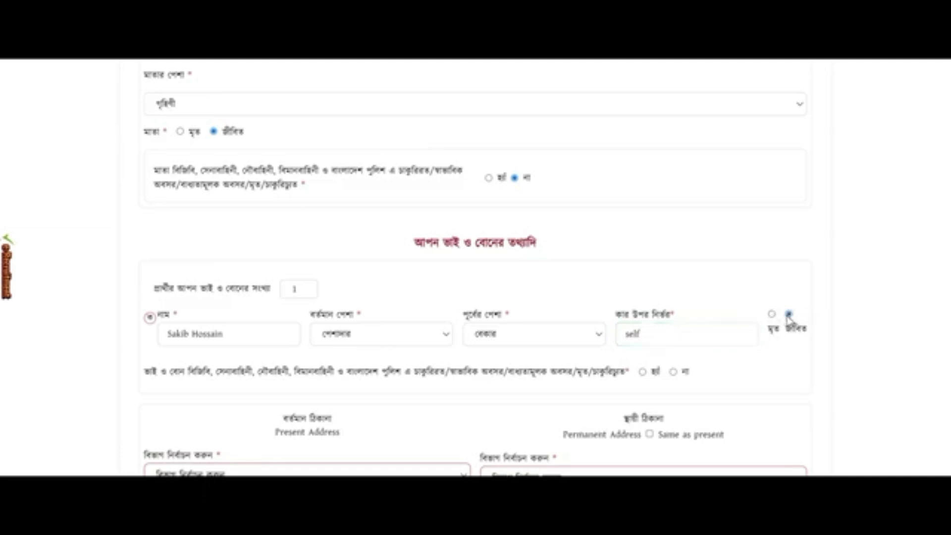
left_click(643, 372)
scroll(237, 397, "down", 2)
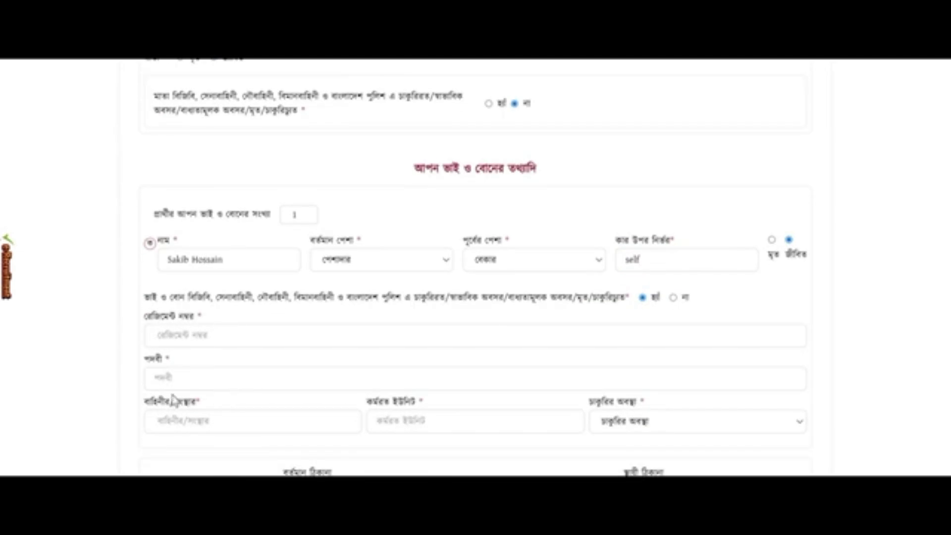
left_click(179, 336)
key("ctrl+v")
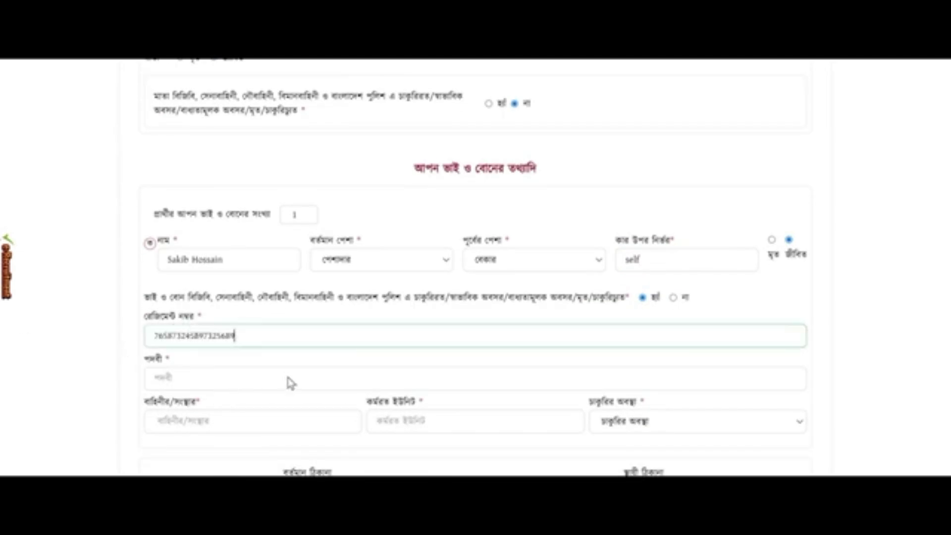
left_click(242, 373)
type("Major")
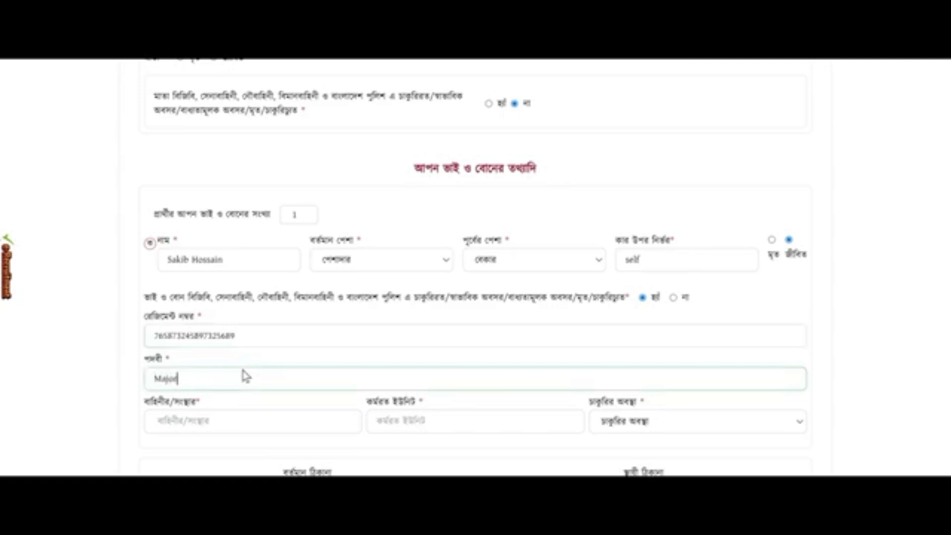
left_click(222, 420)
type("RAB")
key("Tab")
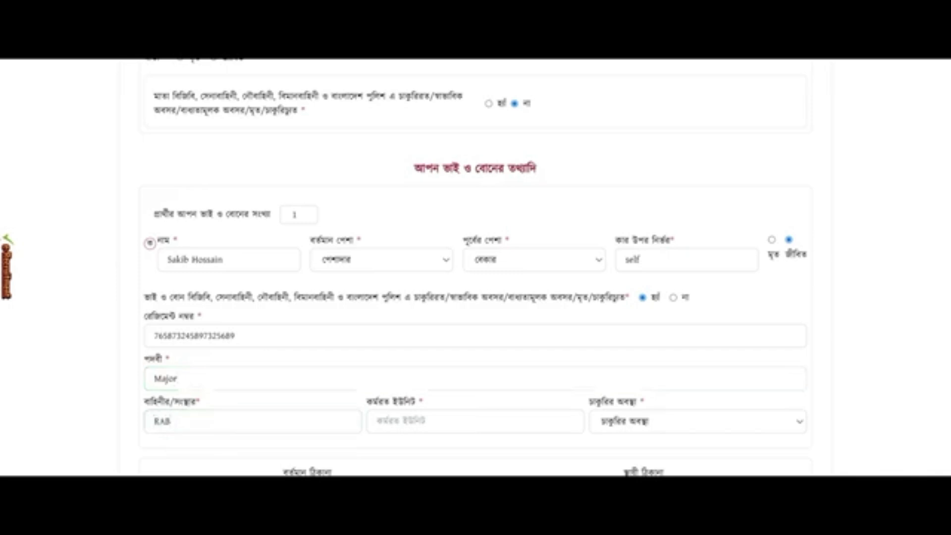
Step: Set the present address division ঢাকা, district ঢাকা, and upazila বনানী
scroll(497, 418, "down", 7)
left_click(414, 165)
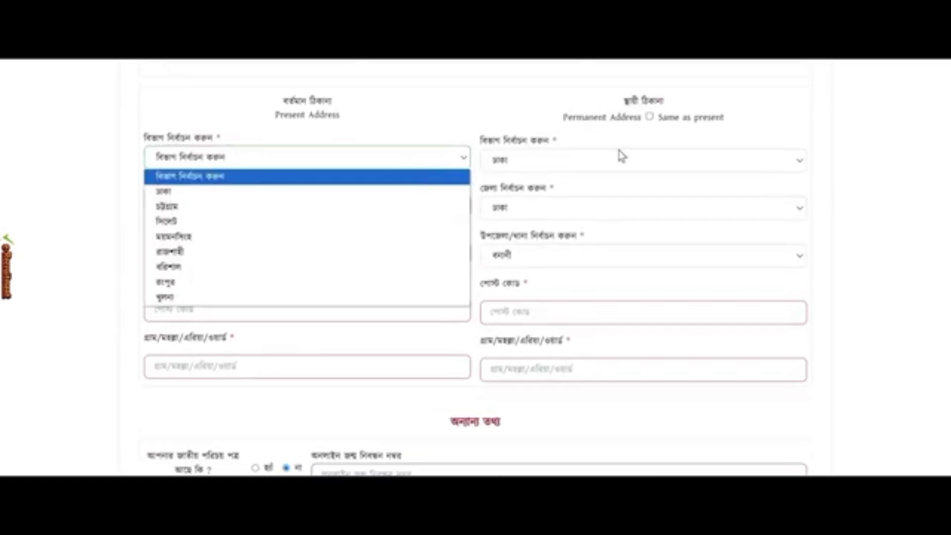
left_click(393, 191)
left_click(342, 205)
left_click(298, 239)
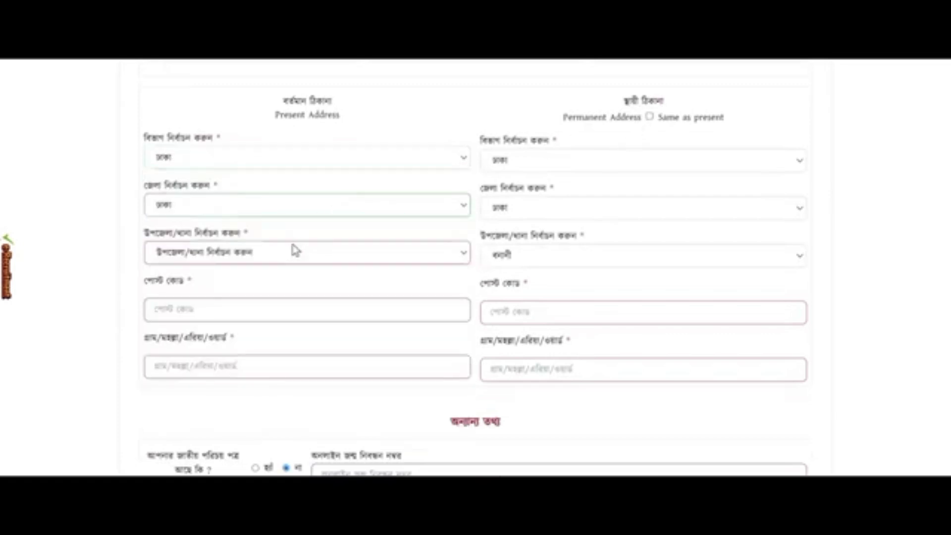
left_click(294, 251)
left_click(247, 332)
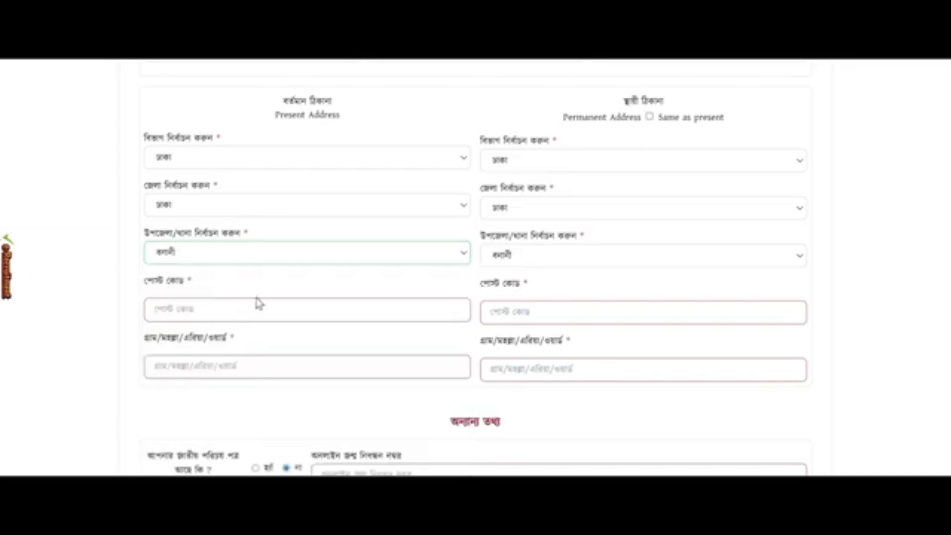
Step: Enter post code 1213 and the road/house address, then copy it to the permanent address
left_click(293, 312)
type("1213")
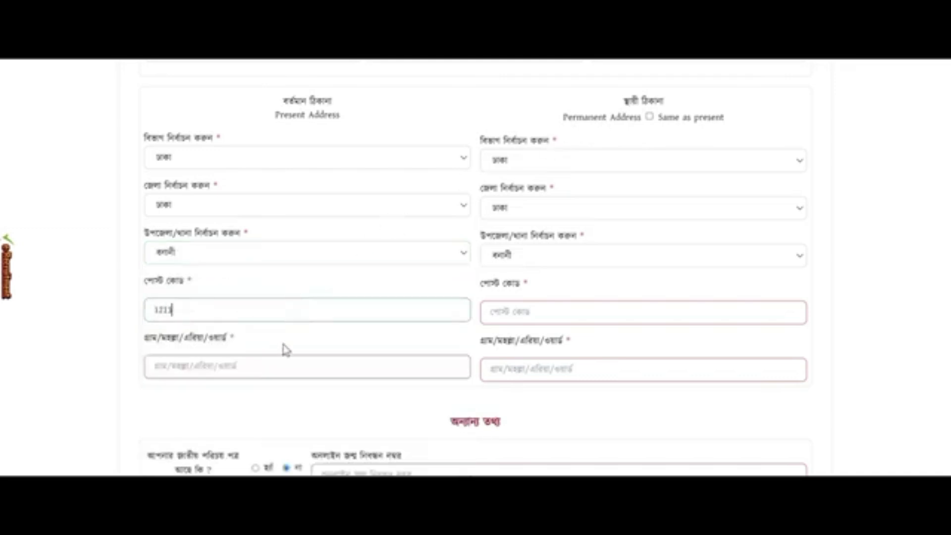
left_click(259, 356)
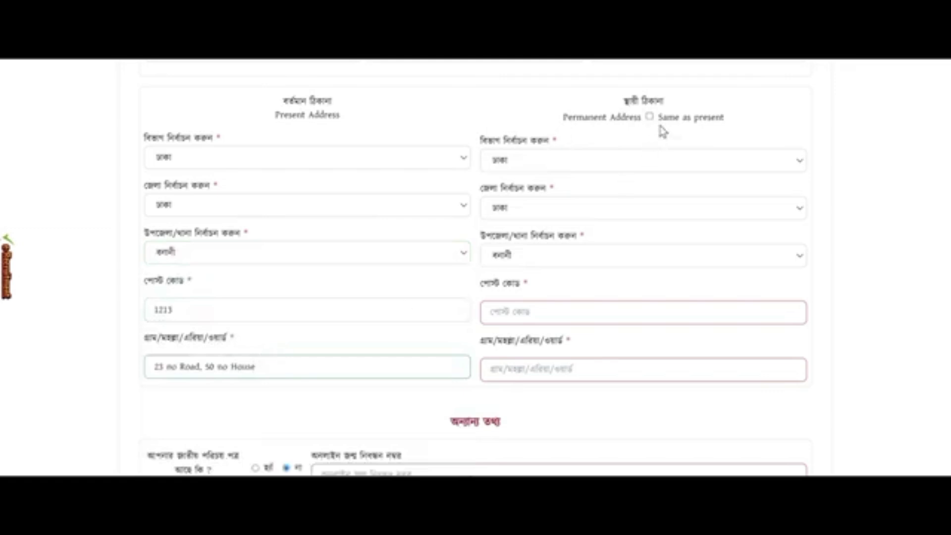
left_click(649, 118)
left_click(649, 118)
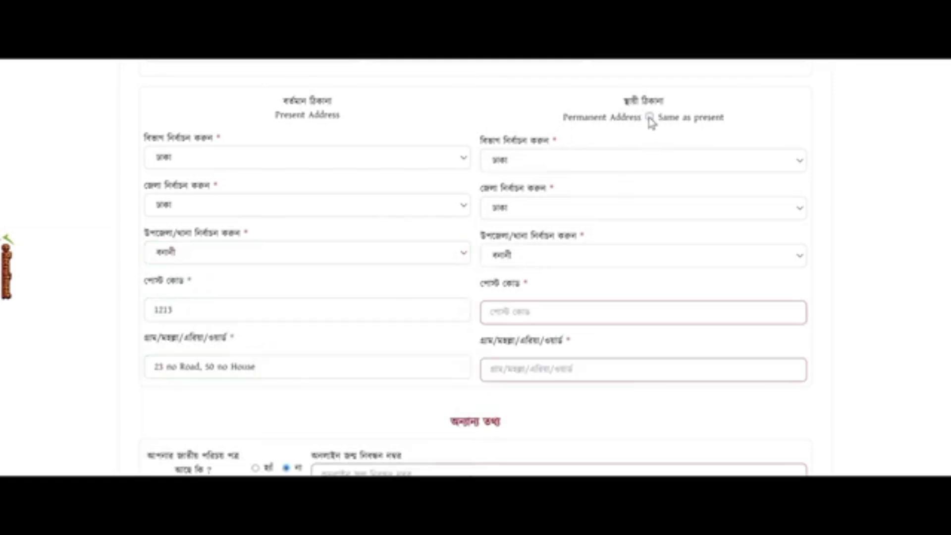
left_click(649, 118)
scroll(480, 365, "down", 3)
Step: Answer no national ID and paste in the birth registration number
left_click(256, 320)
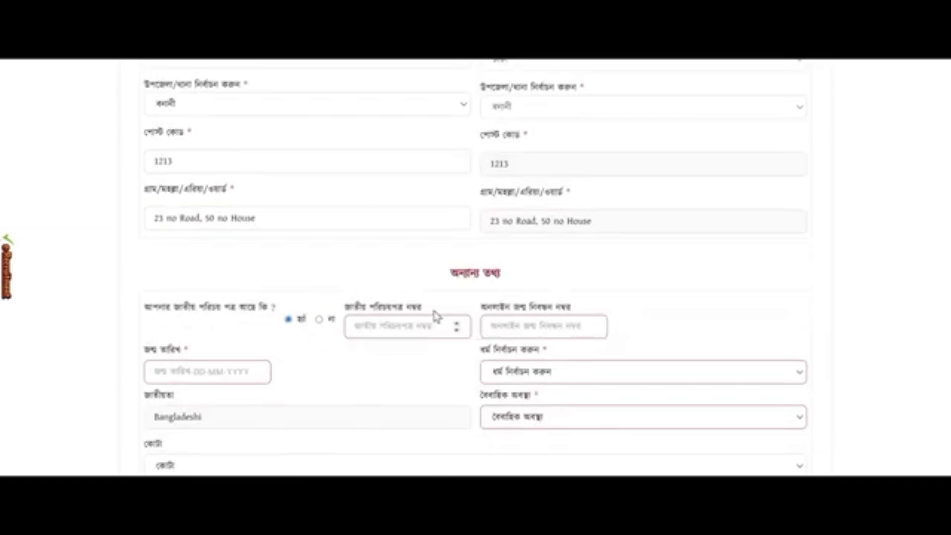
left_click(320, 320)
left_click(427, 325)
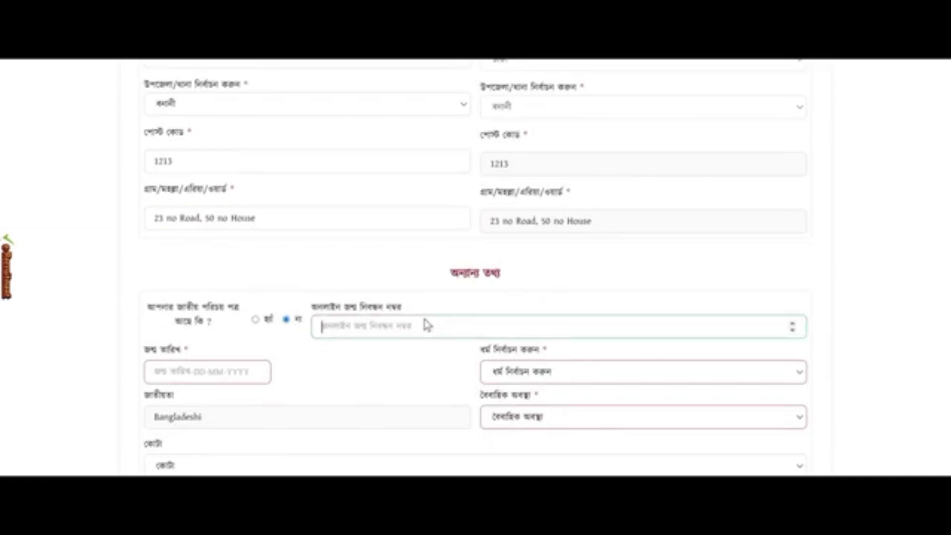
key("ctrl+v")
left_click(244, 378)
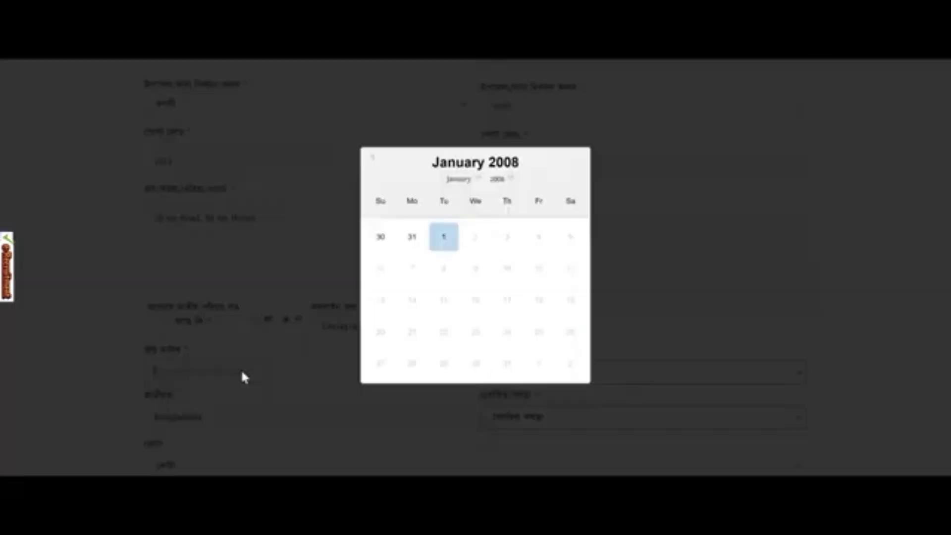
left_click(514, 184)
left_click(484, 219)
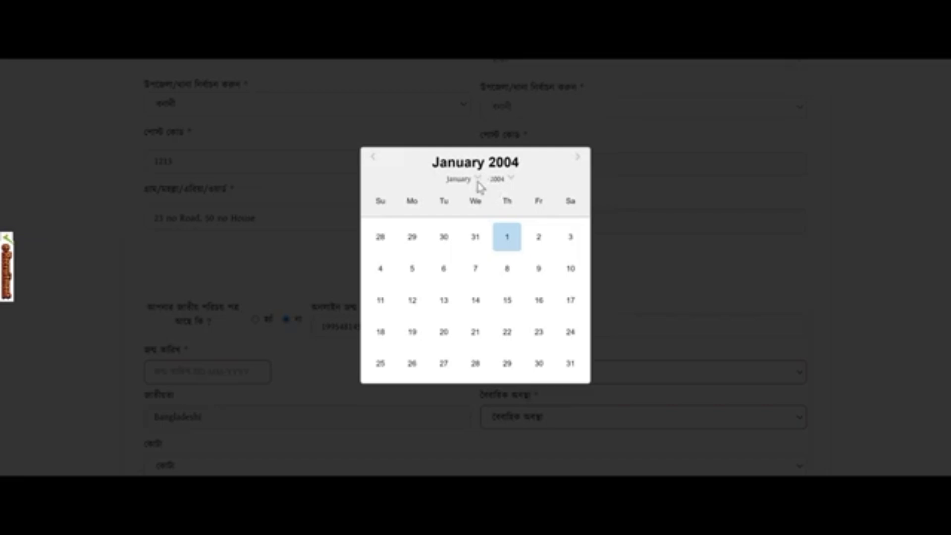
left_click(478, 180)
left_click(473, 232)
left_click(475, 300)
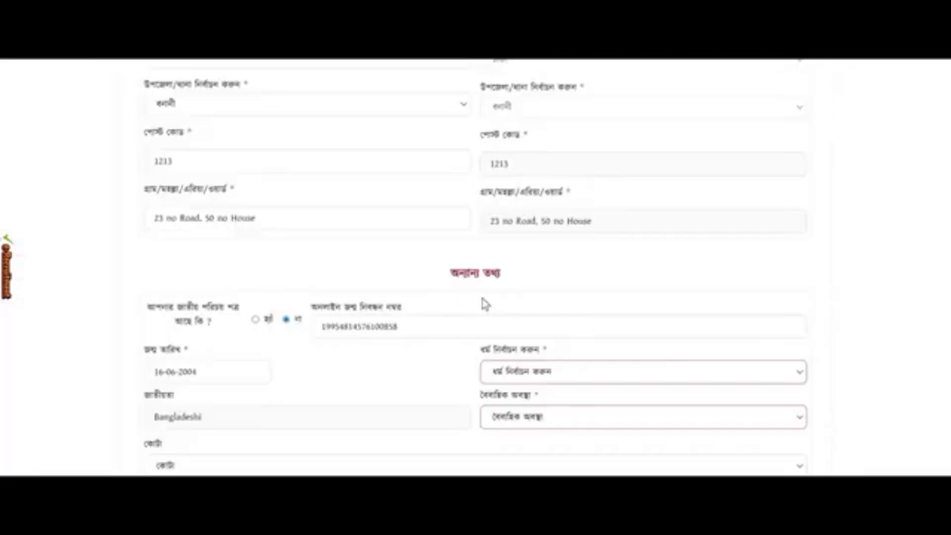
left_click(549, 382)
left_click(539, 404)
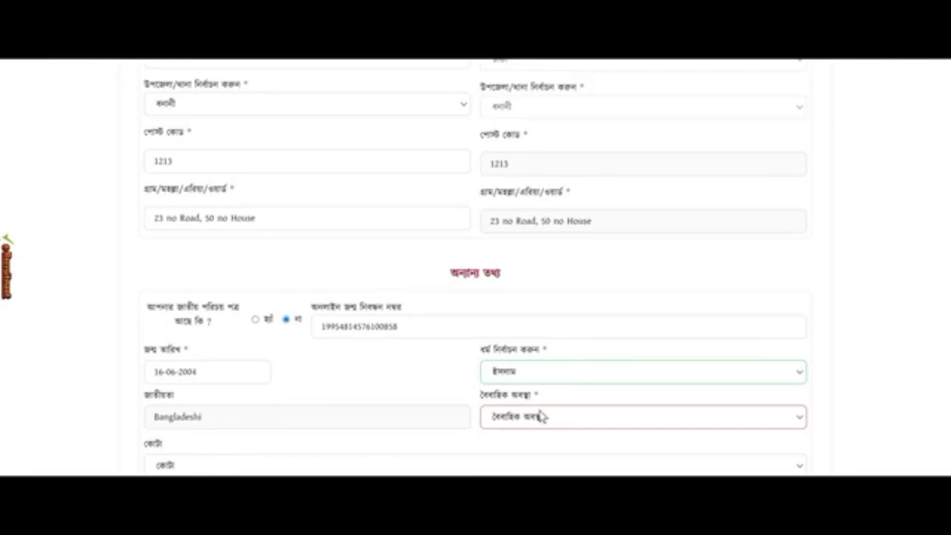
left_click(541, 416)
Step: Set marital status অবিবাহিত and attach image.jpeg as the applicant photo
left_click(533, 464)
scroll(401, 456, "down", 3)
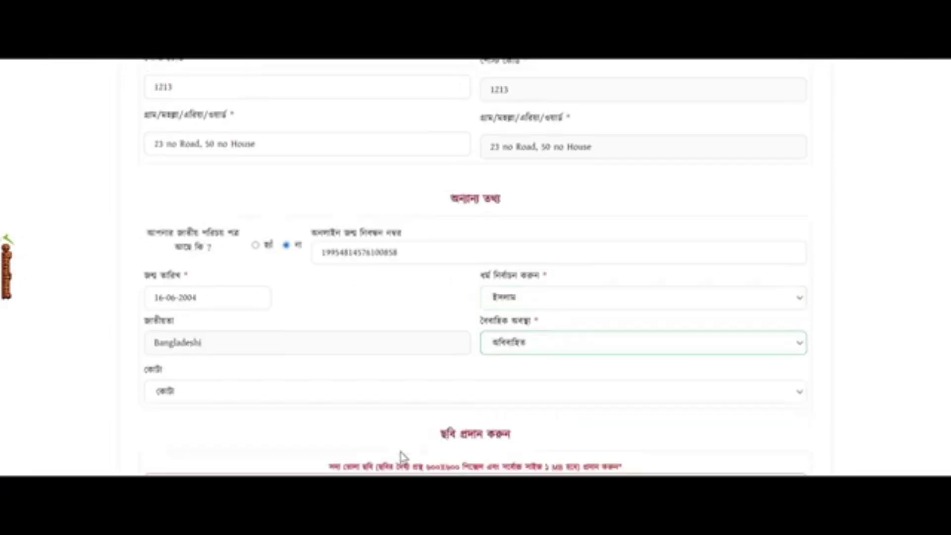
left_click(168, 410)
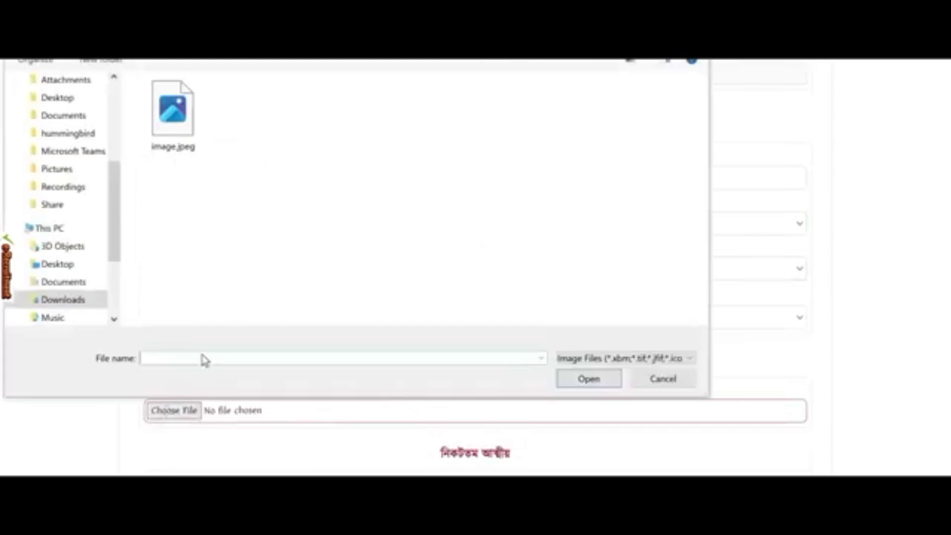
left_click(172, 132)
left_click(608, 376)
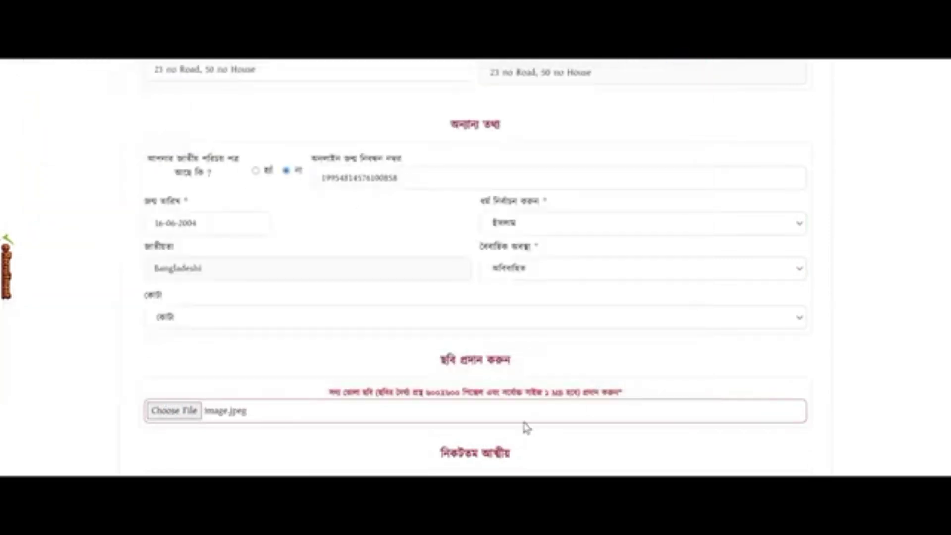
Step: Answer no to relatives in service and to broker use, then confirm the declaration
scroll(524, 427, "down", 3)
left_click(745, 343)
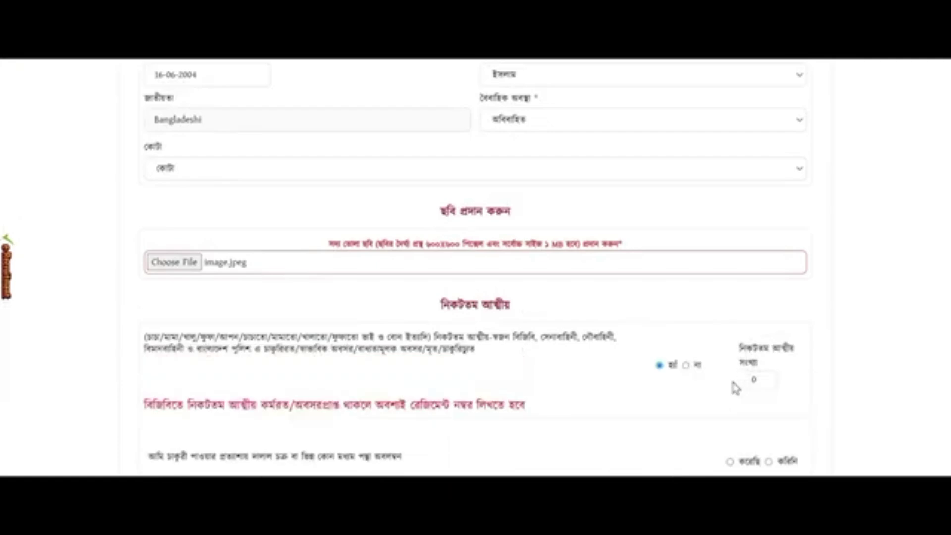
left_click(771, 375)
scroll(506, 429, "down", 3)
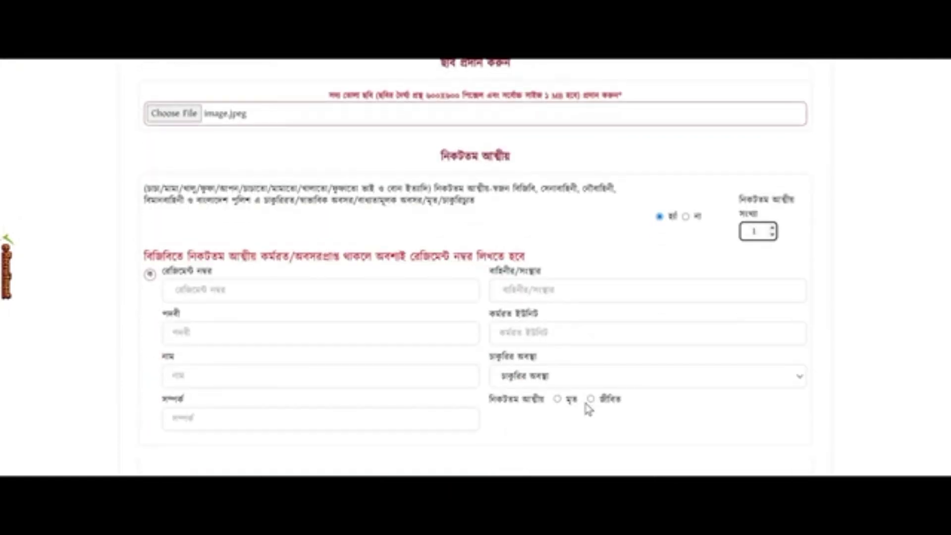
left_click(772, 228)
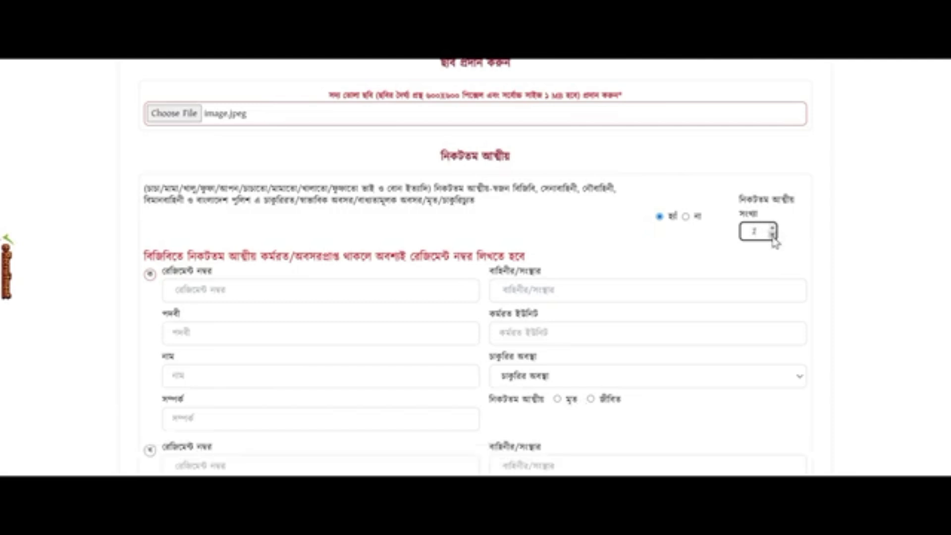
left_click(772, 234)
left_click(772, 234)
left_click(650, 223)
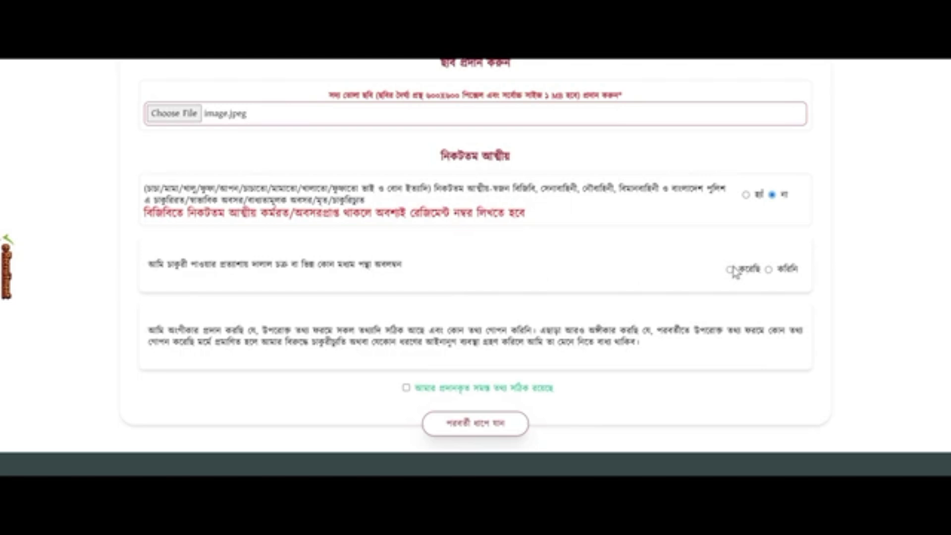
left_click(769, 269)
scroll(611, 323, "down", 1)
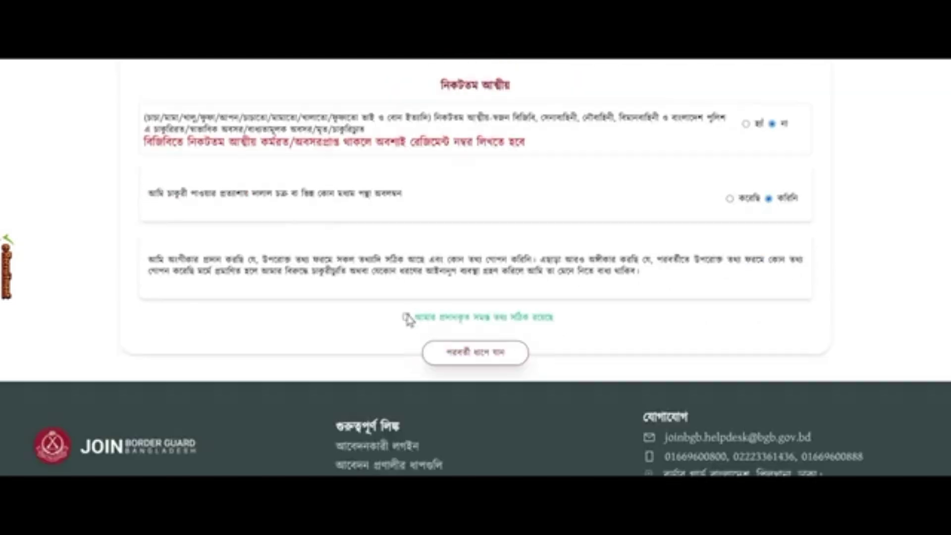
left_click(406, 316)
left_click(492, 353)
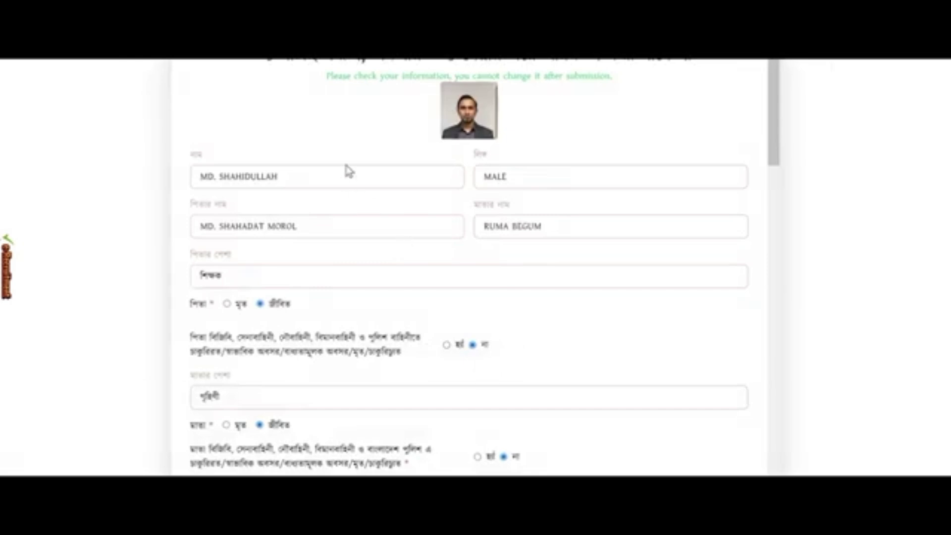
scroll(660, 277, "down", 3)
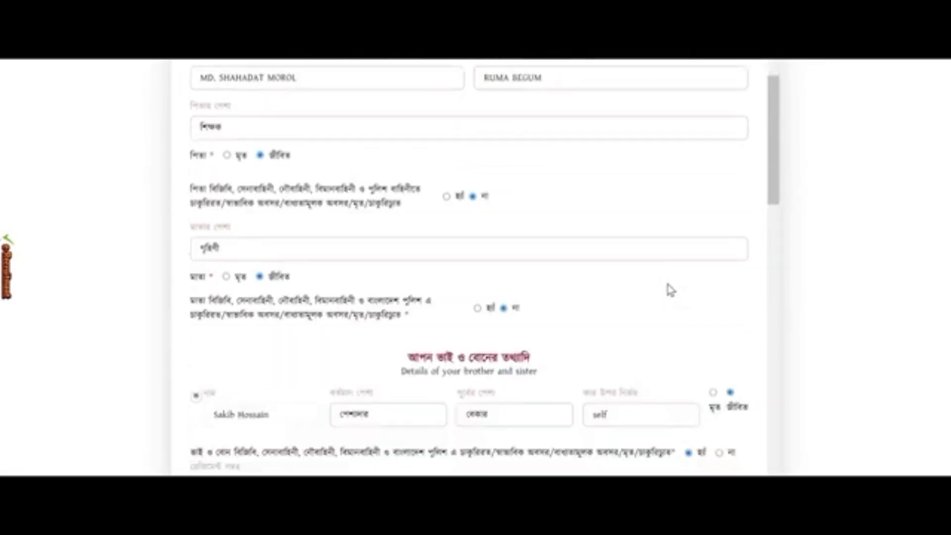
scroll(666, 287, "down", 6)
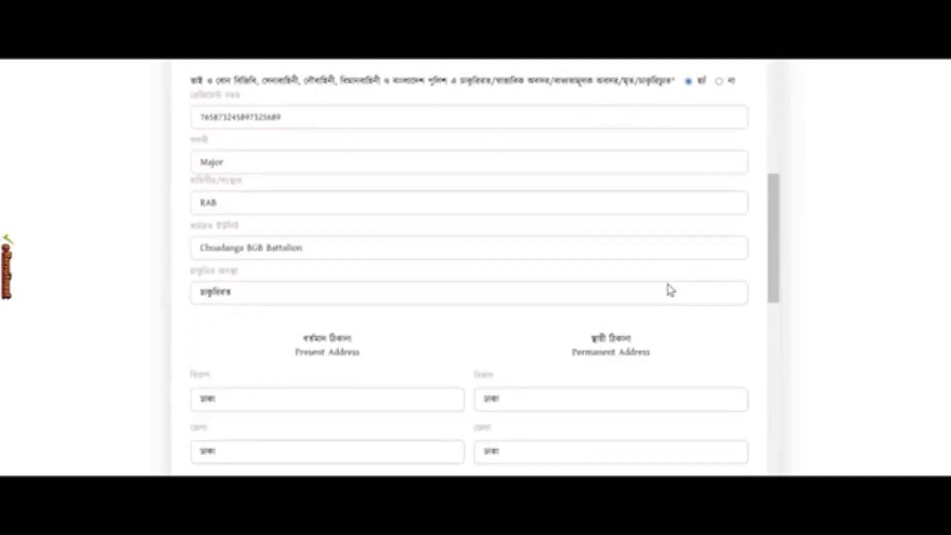
scroll(663, 282, "down", 5)
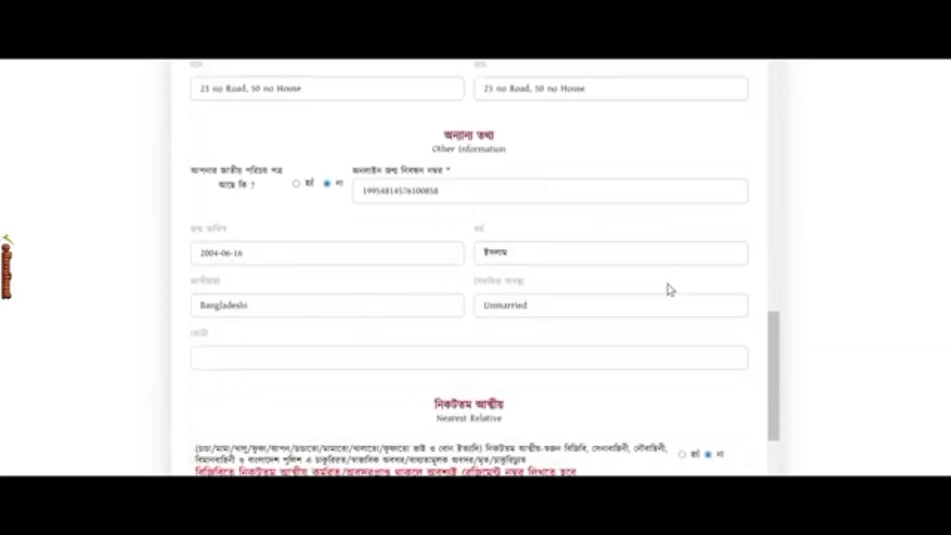
scroll(666, 286, "down", 1)
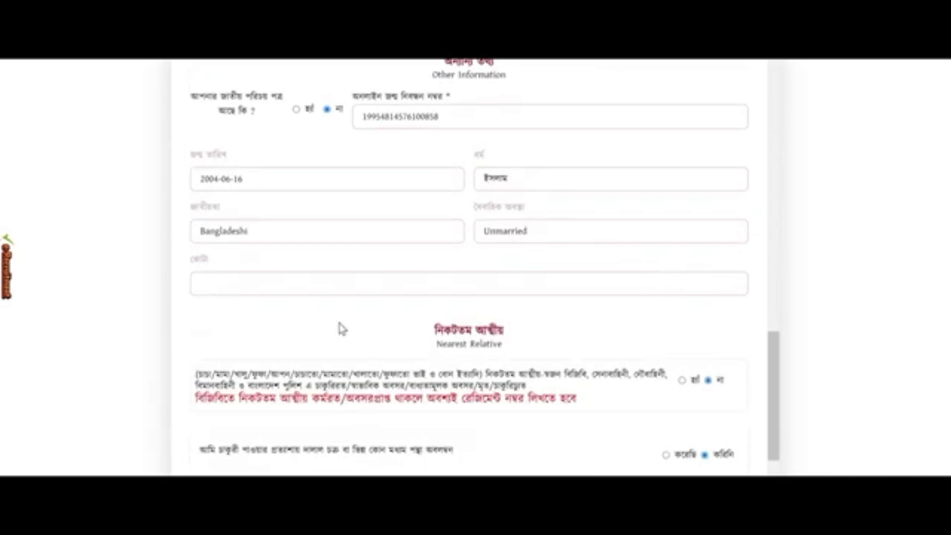
scroll(341, 329, "down", 2)
left_click(267, 474)
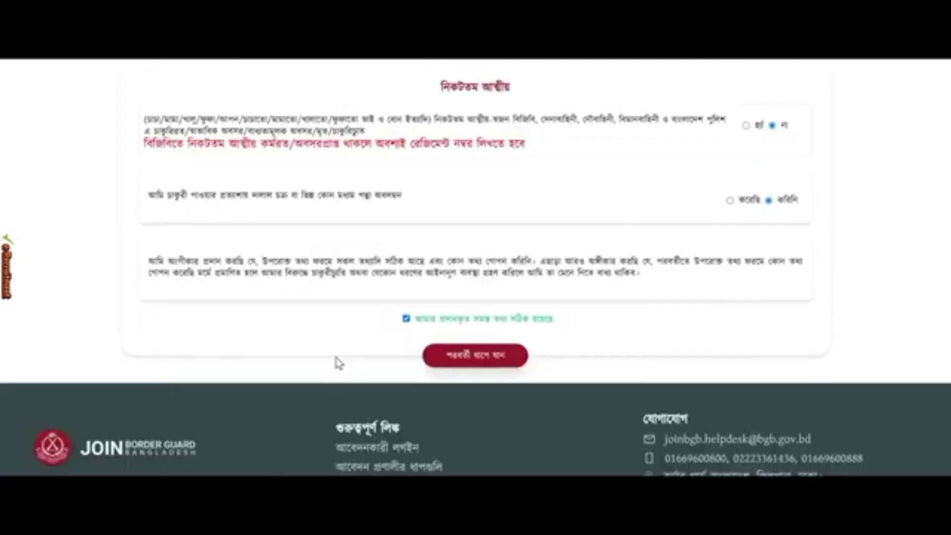
Step: Choose the মুক্তিযোদ্ধা (মুক্তিযোদ্ধার নাতি) quota and proceed to the information review page
scroll(338, 359, "up", 4)
left_click(378, 253)
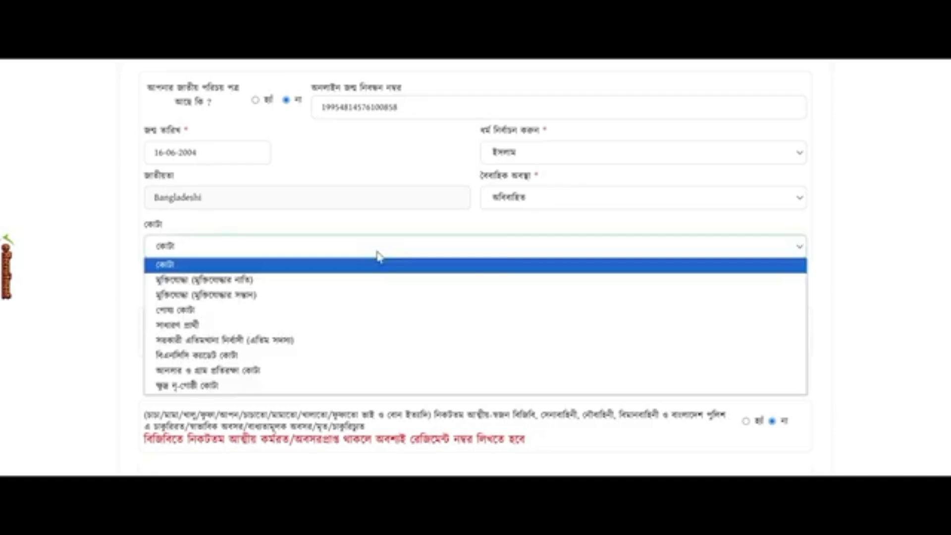
left_click(370, 281)
scroll(414, 344, "down", 3)
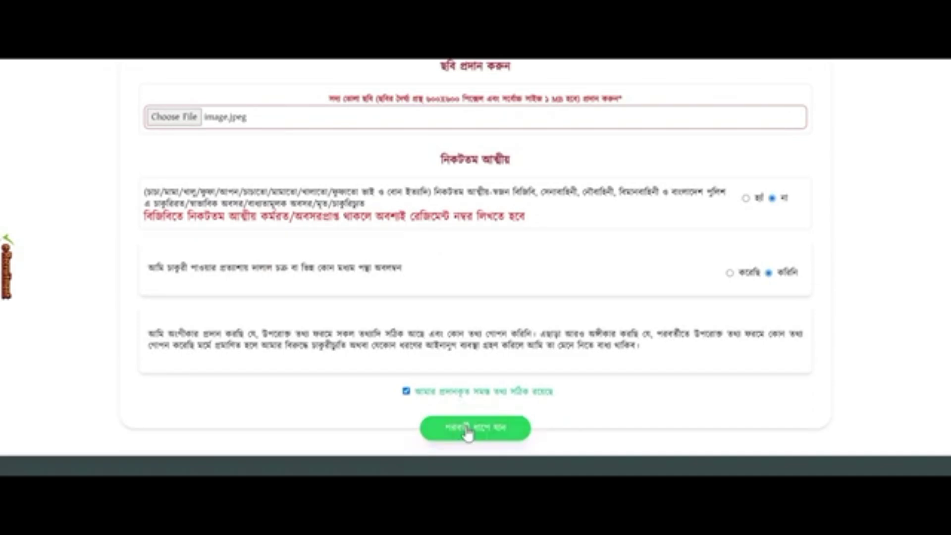
left_click(467, 429)
scroll(473, 391, "down", 8)
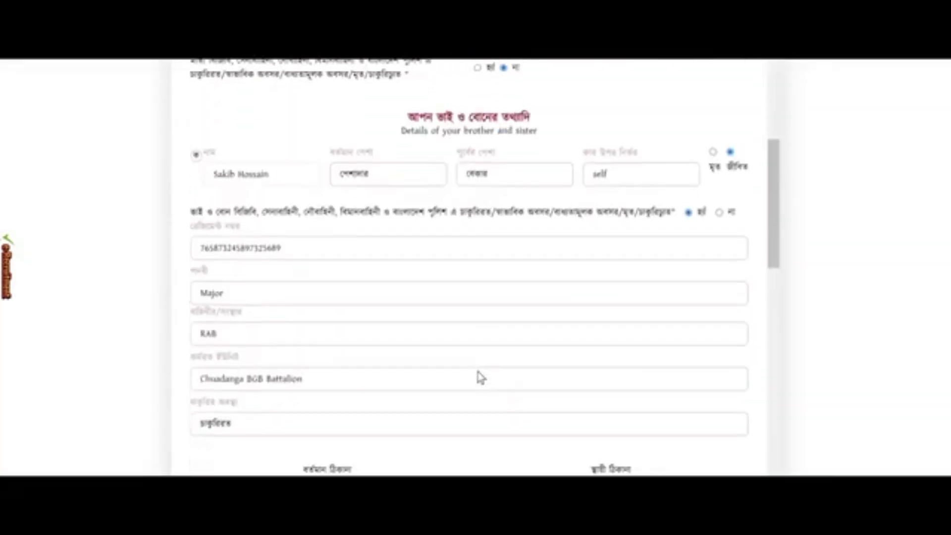
Step: Confirm the reviewed information and submit the application
scroll(480, 377, "down", 10)
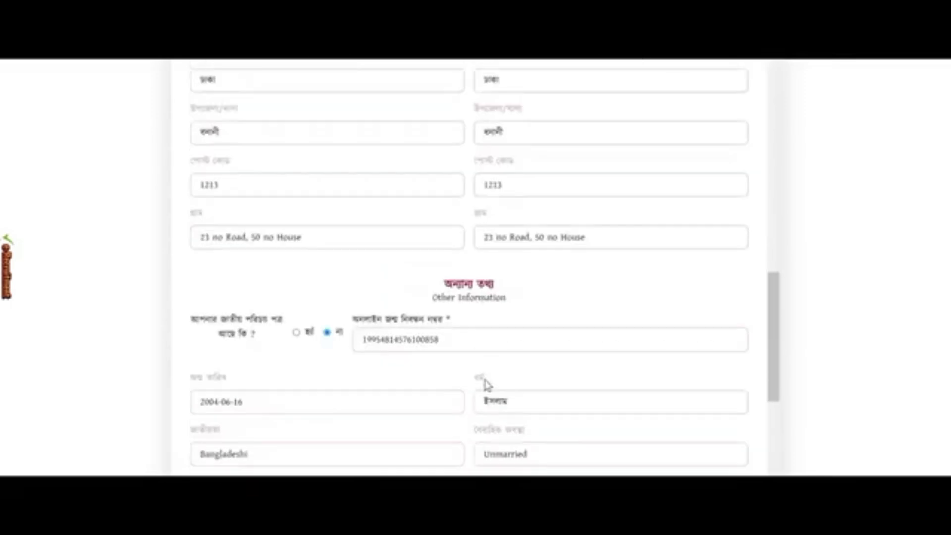
scroll(481, 379, "down", 8)
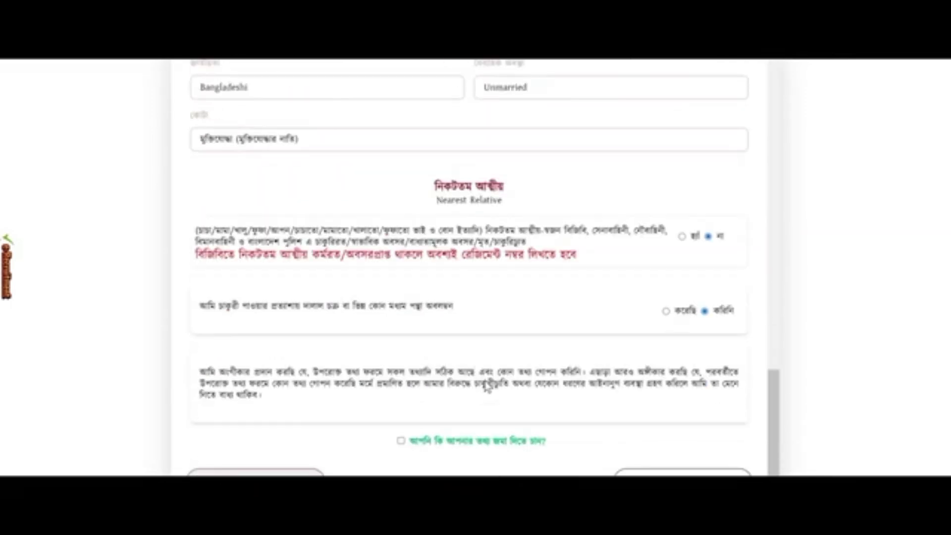
left_click(401, 441)
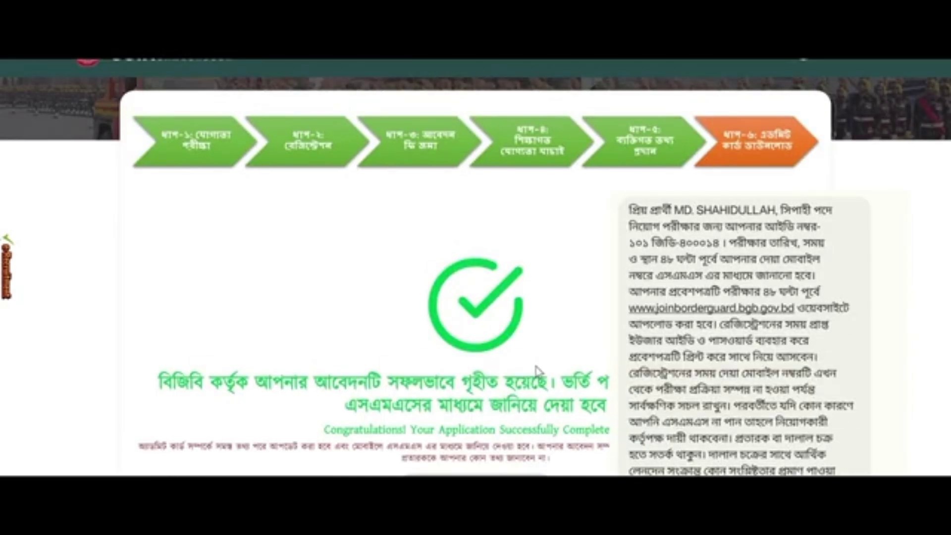
scroll(537, 371, "down", 2)
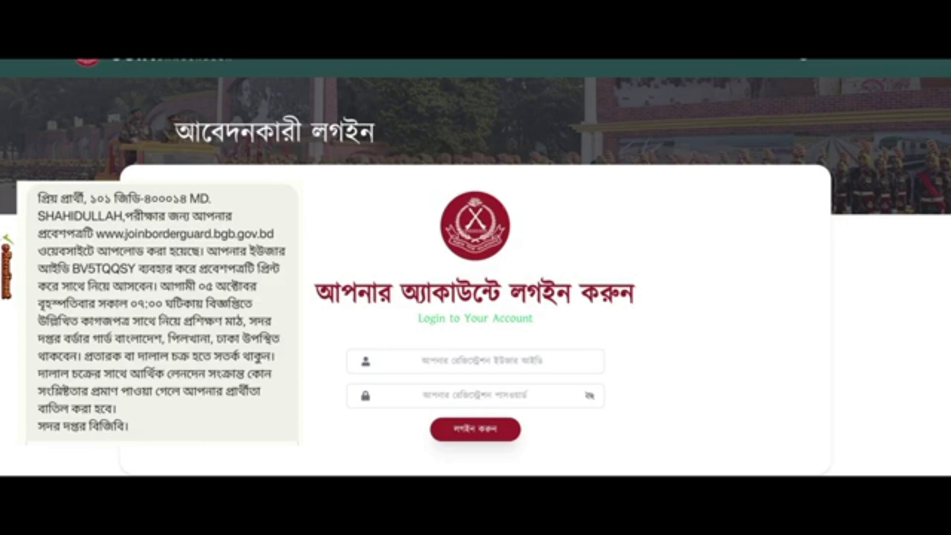
Step: Log in with the user ID and password and open the admit card
left_click(390, 363)
key("Tab")
key("ctrl+v")
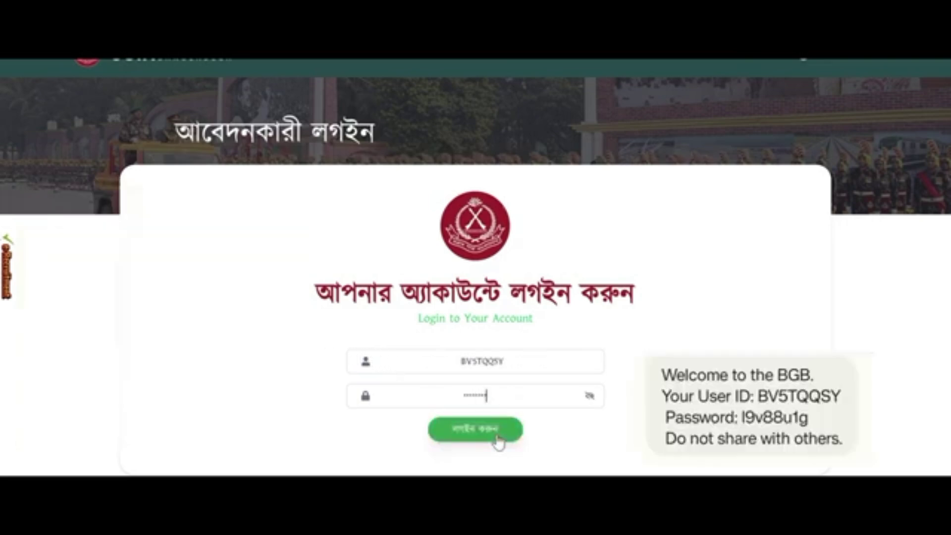
left_click(496, 438)
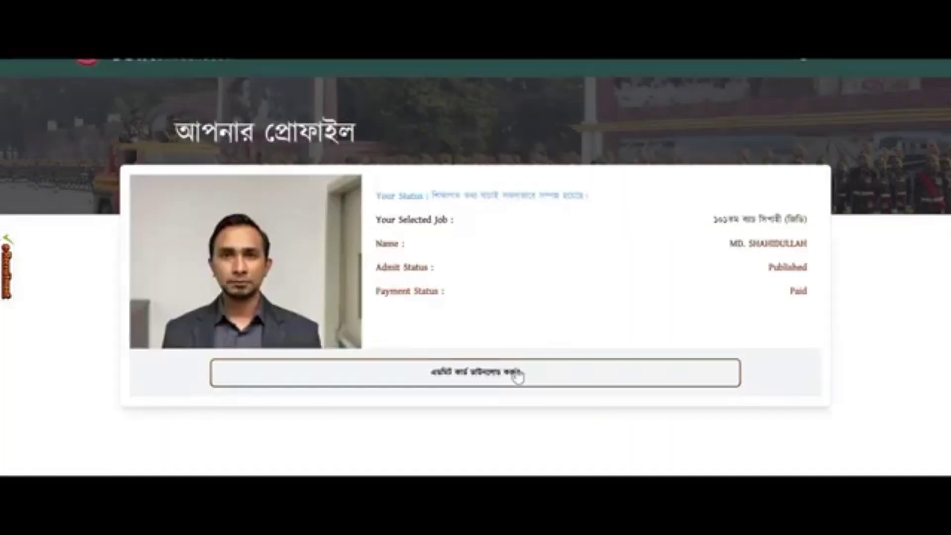
left_click(510, 381)
scroll(479, 387, "down", 3)
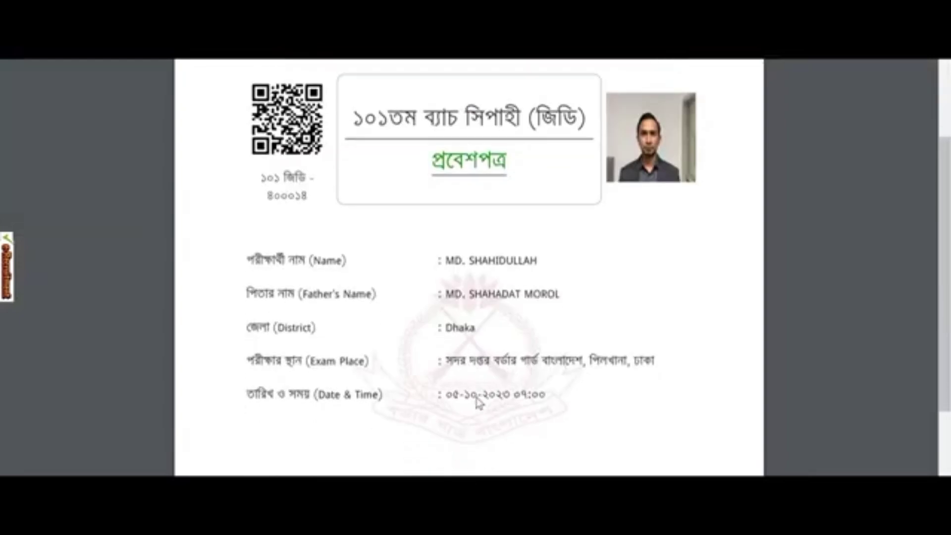
scroll(460, 416, "down", 4)
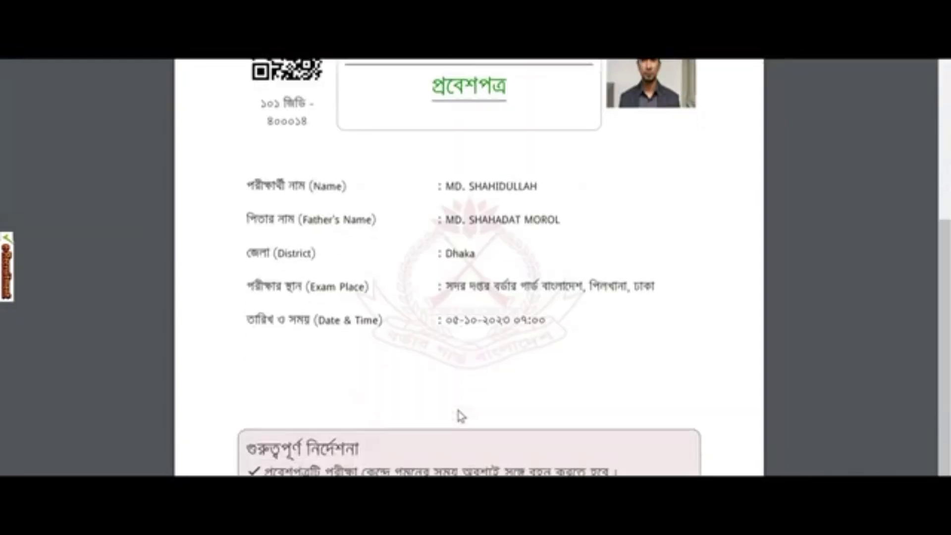
scroll(470, 436, "up", 7)
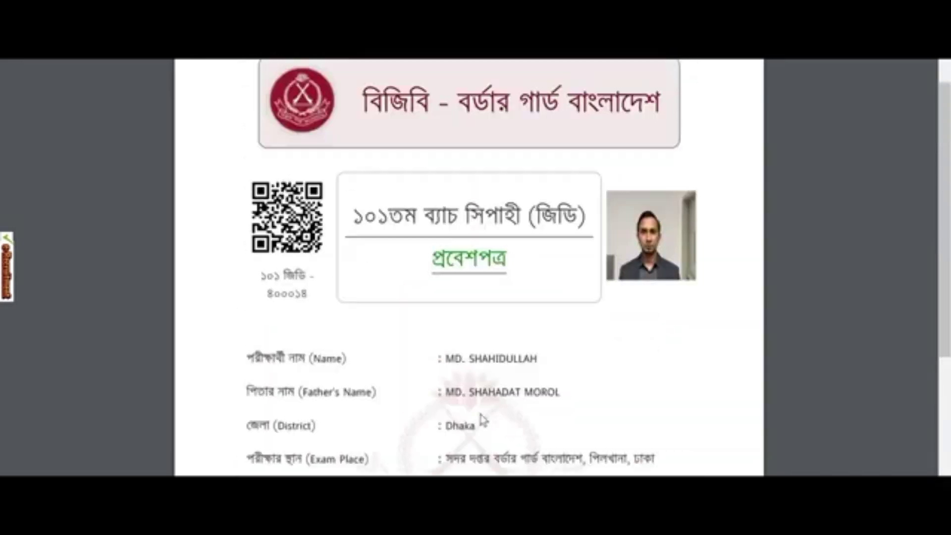